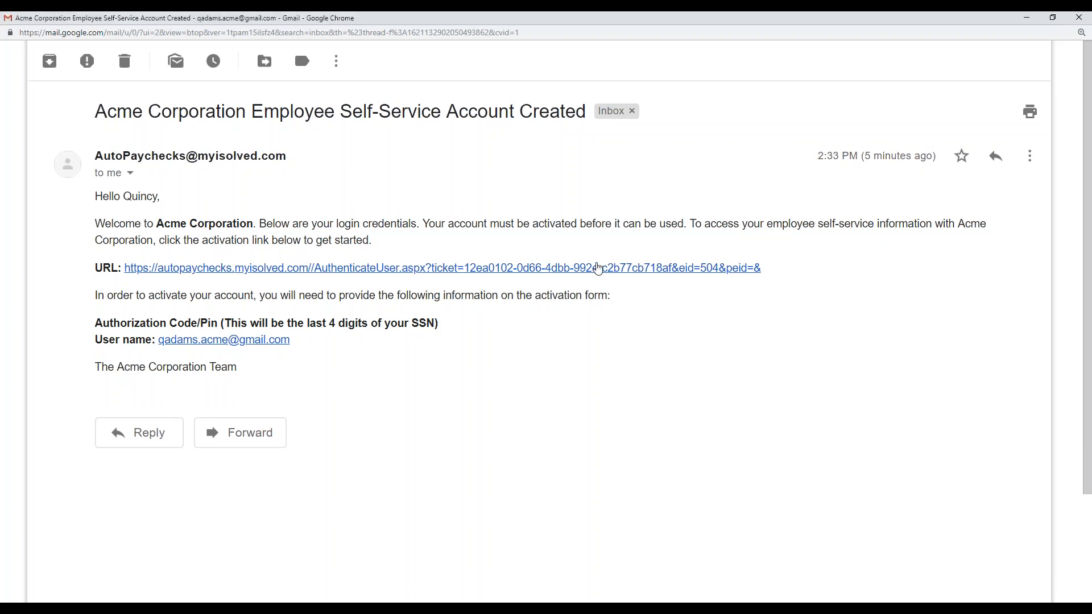
Open the activation link in the Acme Corporation Employee Self-Service welcome email
{"action": "left_click", "coordinate": [597, 269]}
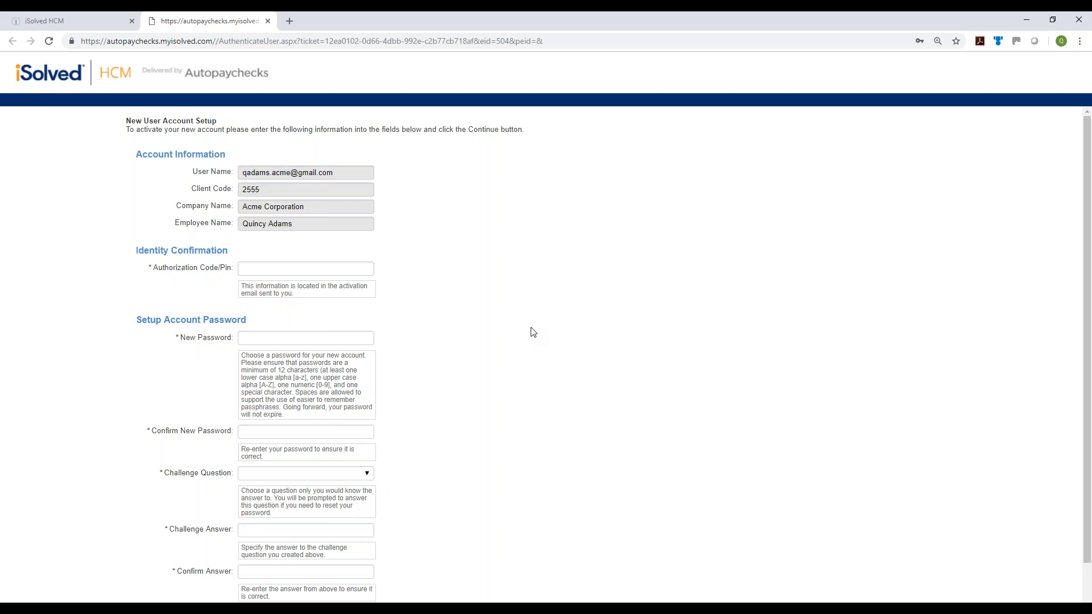
Enter the authorization PIN, then type and confirm a new account password
{"action": "left_click", "coordinate": [304, 263]}
{"action": "left_click", "coordinate": [659, 441]}
{"action": "left_click", "coordinate": [283, 339]}
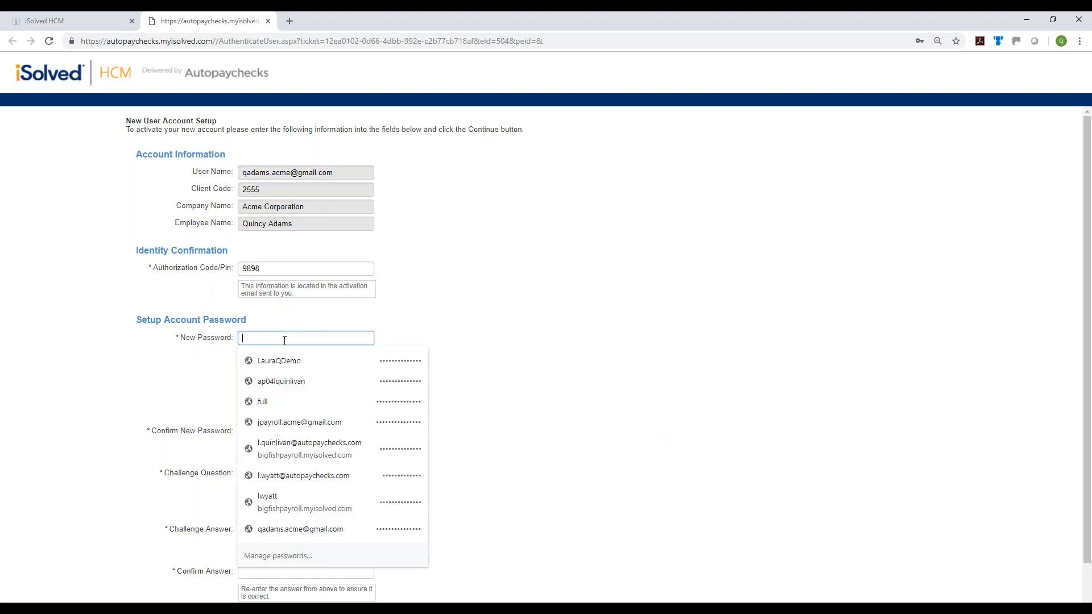
{"action": "type", "text": "•••••••"}
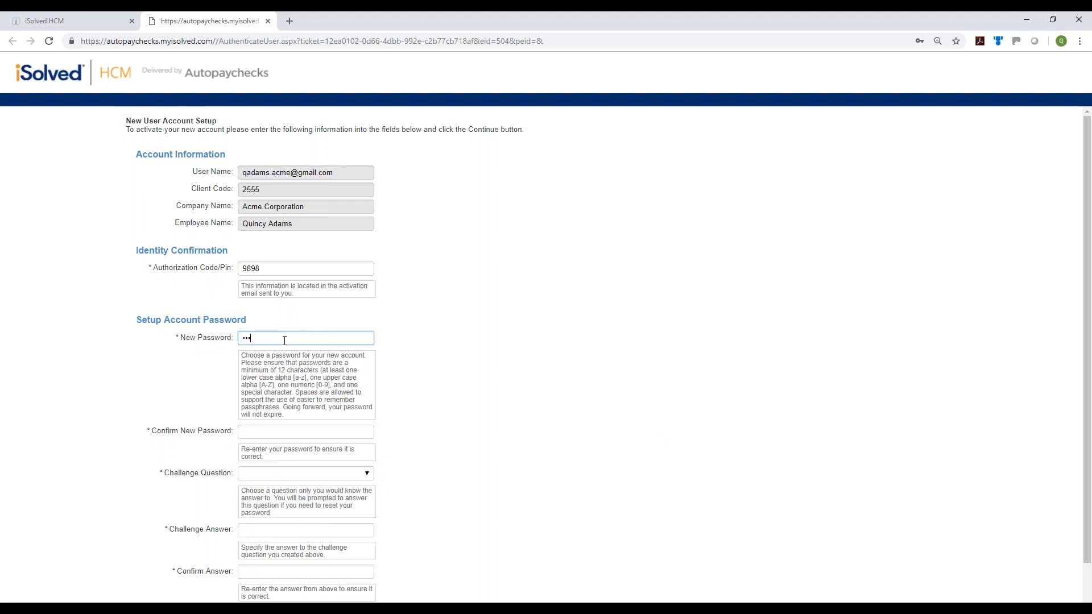
{"action": "type", "text": "••••••"}
{"action": "key", "text": "Tab"}
{"action": "type", "text": "•••••••••••••••"}
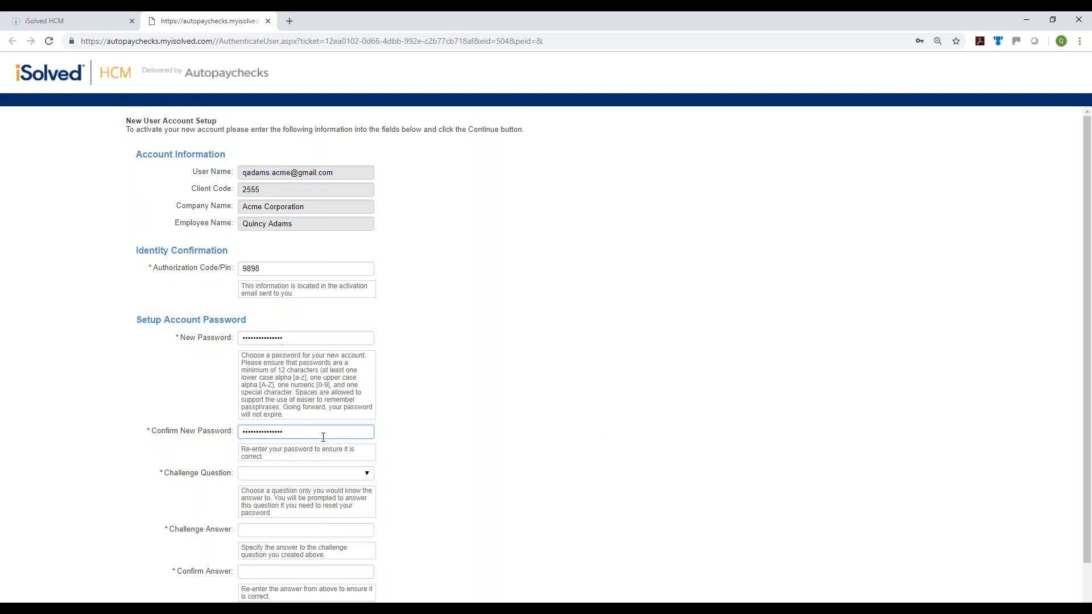
Choose the last-name challenge question, then enter and confirm its answer
{"action": "left_click", "coordinate": [311, 474]}
{"action": "left_click", "coordinate": [302, 505]}
{"action": "left_click", "coordinate": [307, 529]}
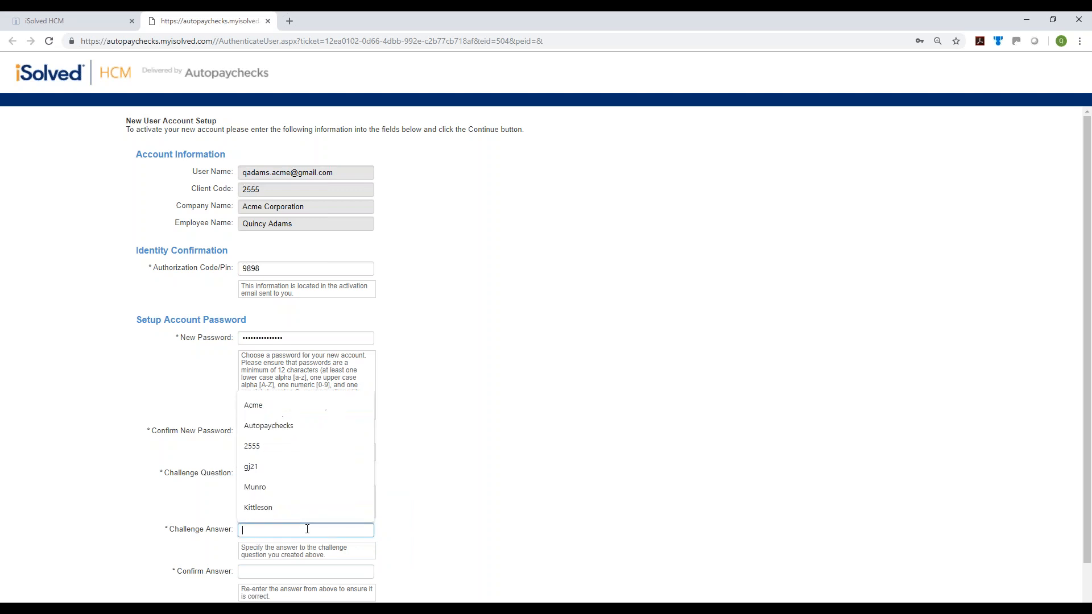
{"action": "left_click", "coordinate": [307, 545]}
{"action": "scroll", "coordinate": [398, 529], "scroll_direction": "down", "scroll_amount": 1}
{"action": "left_click", "coordinate": [365, 516]}
{"action": "left_click", "coordinate": [387, 494]}
{"action": "scroll", "coordinate": [466, 518], "scroll_direction": "down", "scroll_amount": 1}
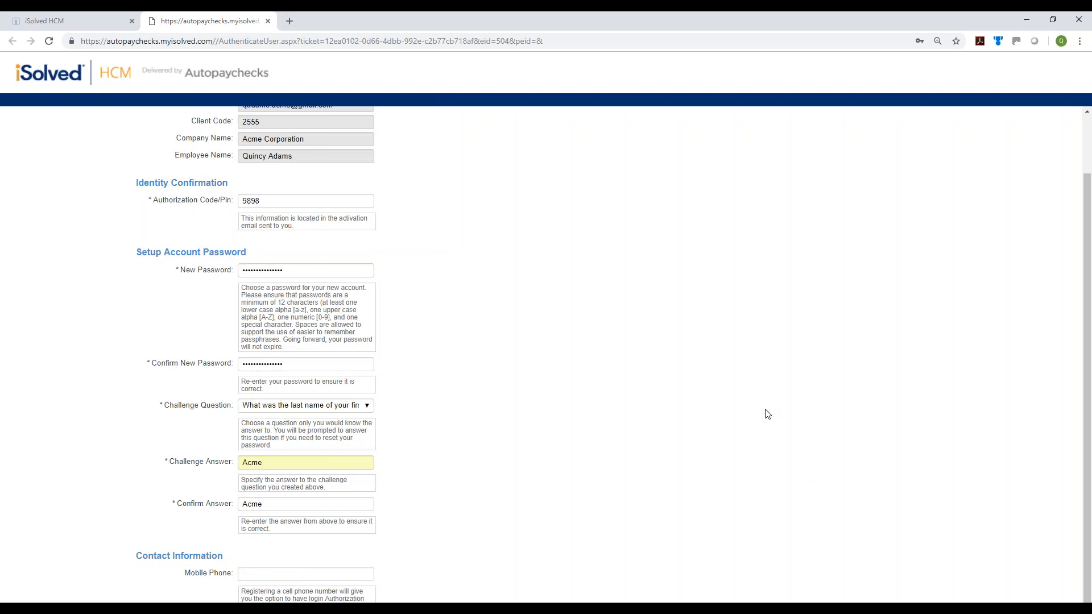
{"action": "left_click", "coordinate": [1052, 19]}
{"action": "scroll", "coordinate": [998, 381], "scroll_direction": "down", "scroll_amount": 1}
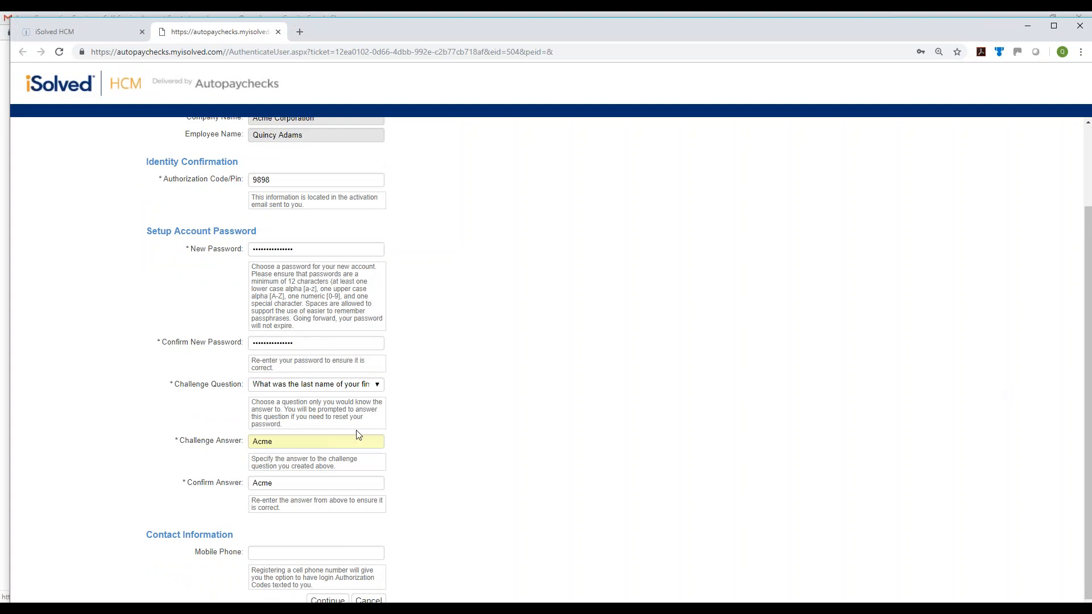
{"action": "left_click_drag", "start_coordinate": [507, 25], "coordinate": [501, 12]}
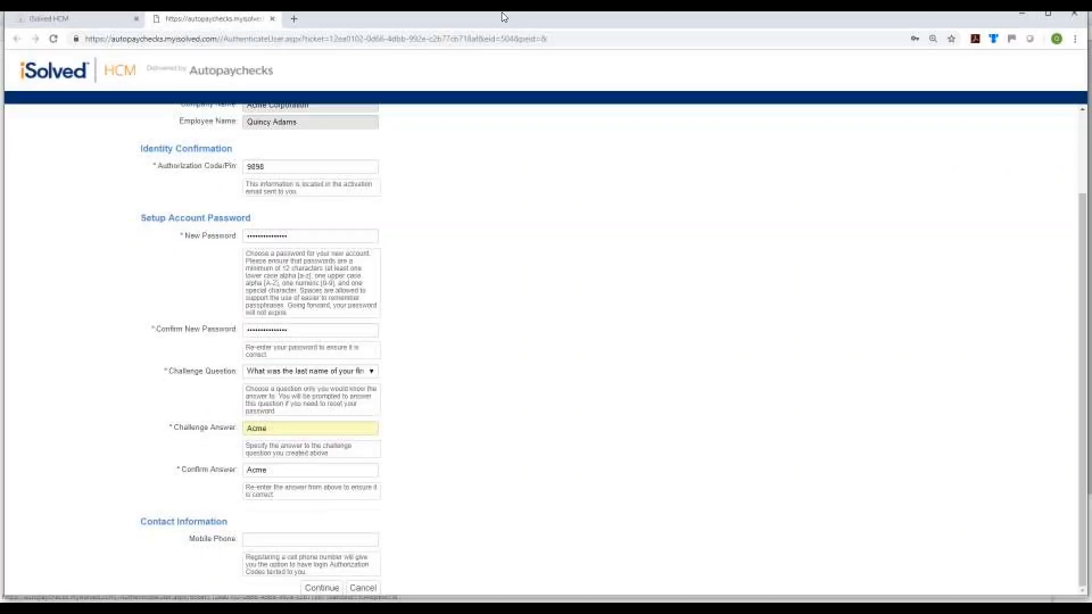
Submit the activation form to reach the employee home page, then bring up the time punch options
{"action": "left_click", "coordinate": [317, 595]}
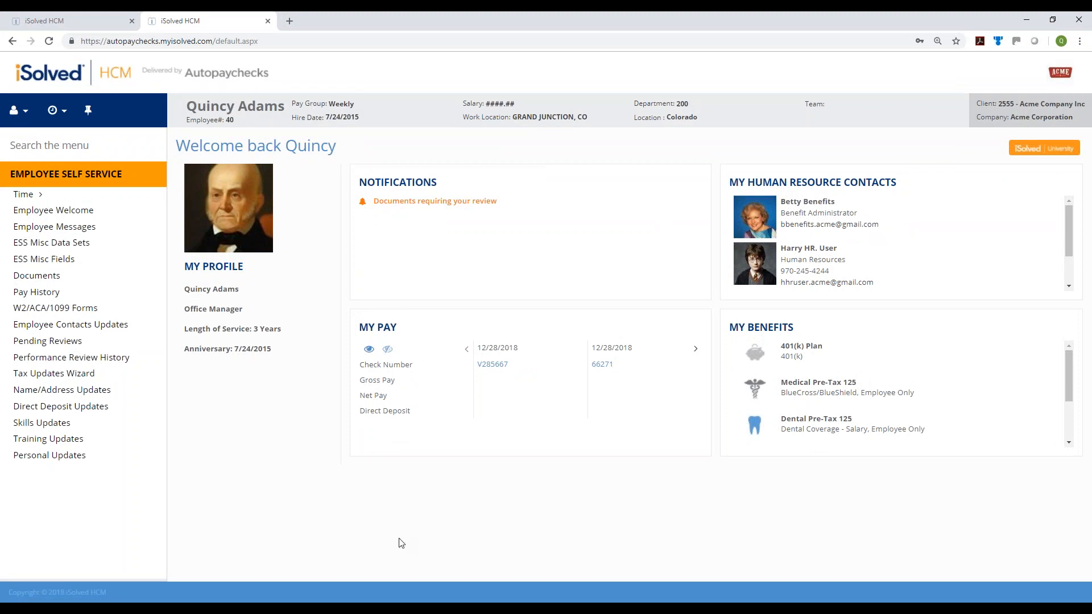
{"action": "left_click", "coordinate": [59, 111]}
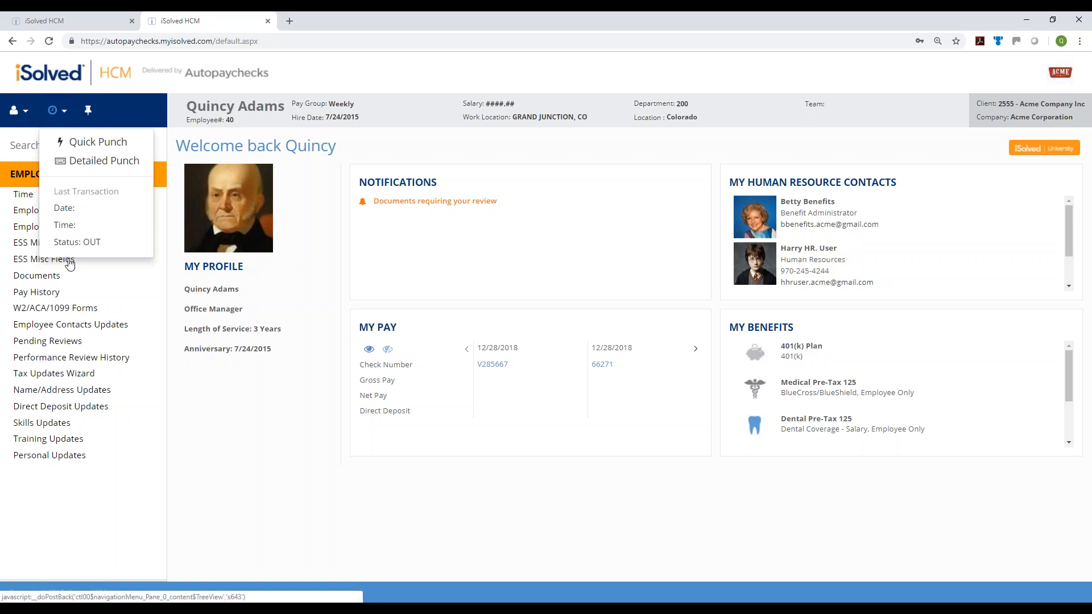
{"action": "left_click_drag", "start_coordinate": [54, 244], "coordinate": [109, 249]}
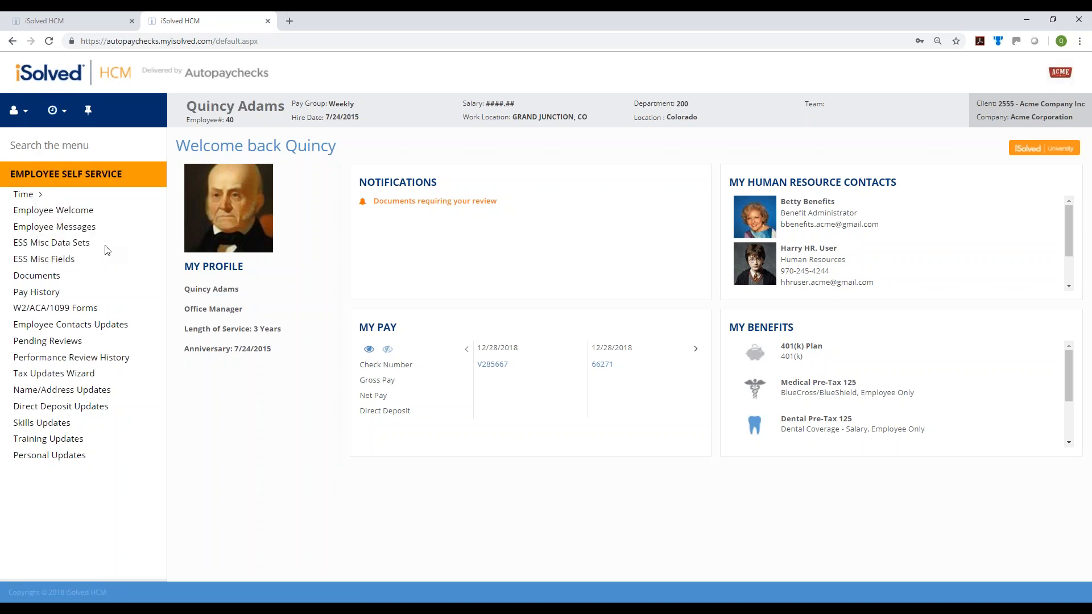
{"action": "left_click", "coordinate": [63, 111]}
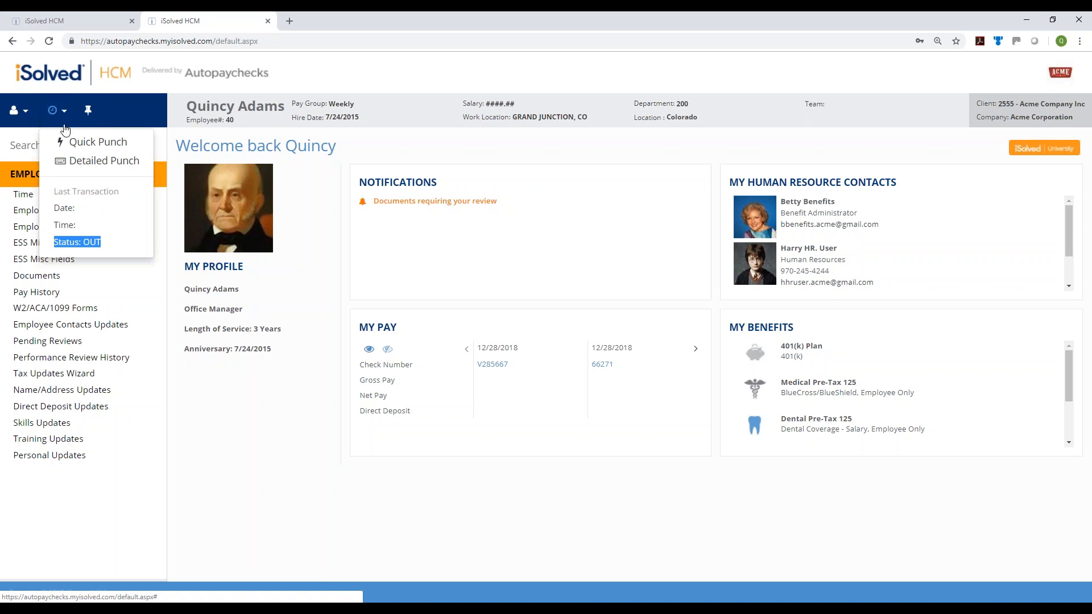
Save a detailed Auto-mode punch with the note 'Forgot to punch in. Here at 2:30pm'
{"action": "left_click", "coordinate": [79, 162]}
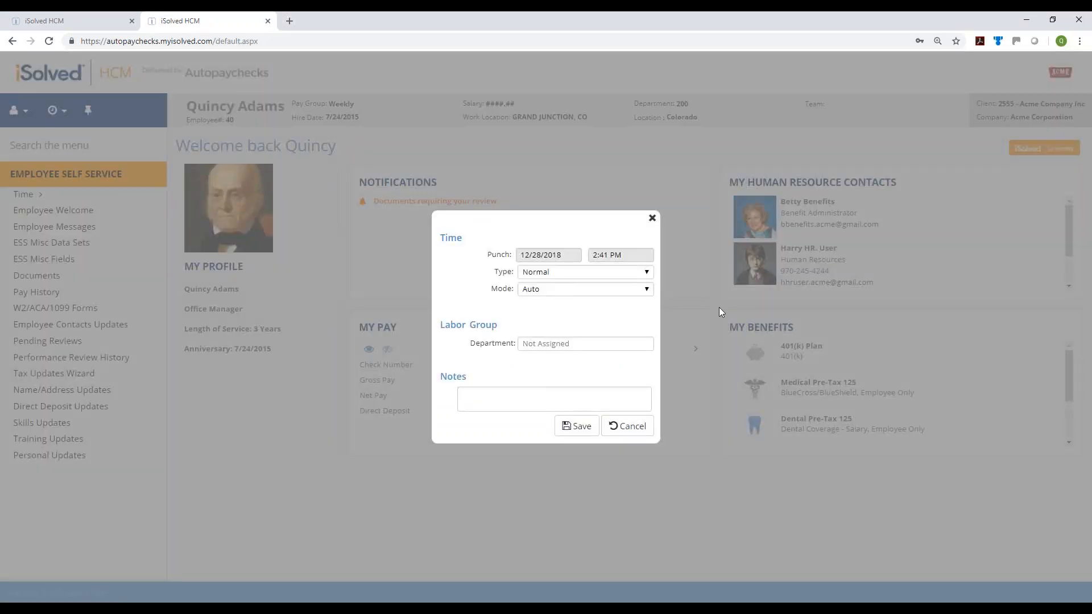
{"action": "left_click", "coordinate": [572, 292]}
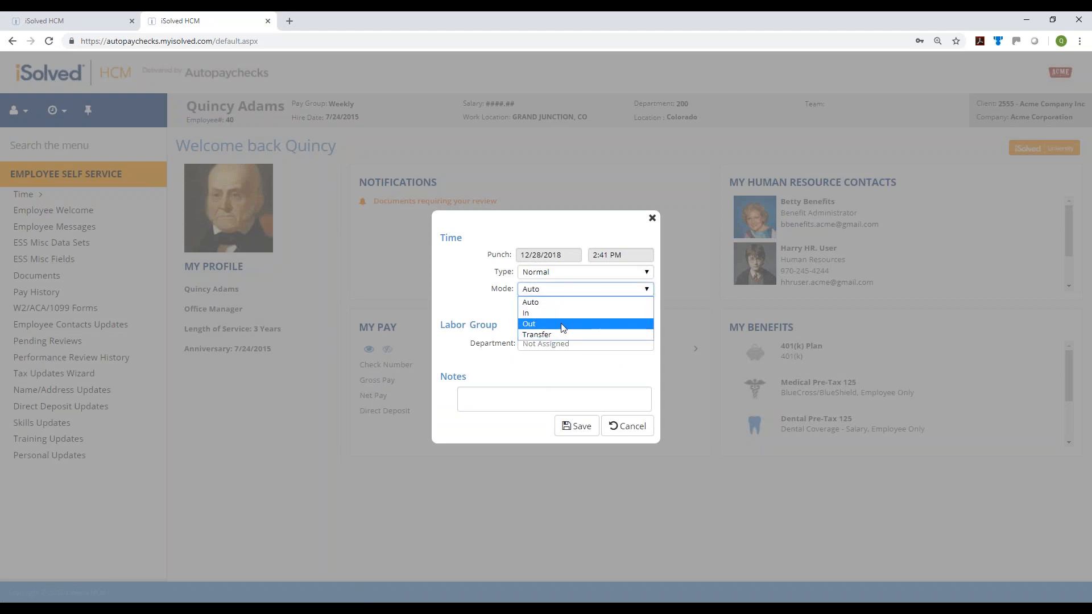
{"action": "left_click", "coordinate": [461, 339]}
{"action": "left_click", "coordinate": [541, 343]}
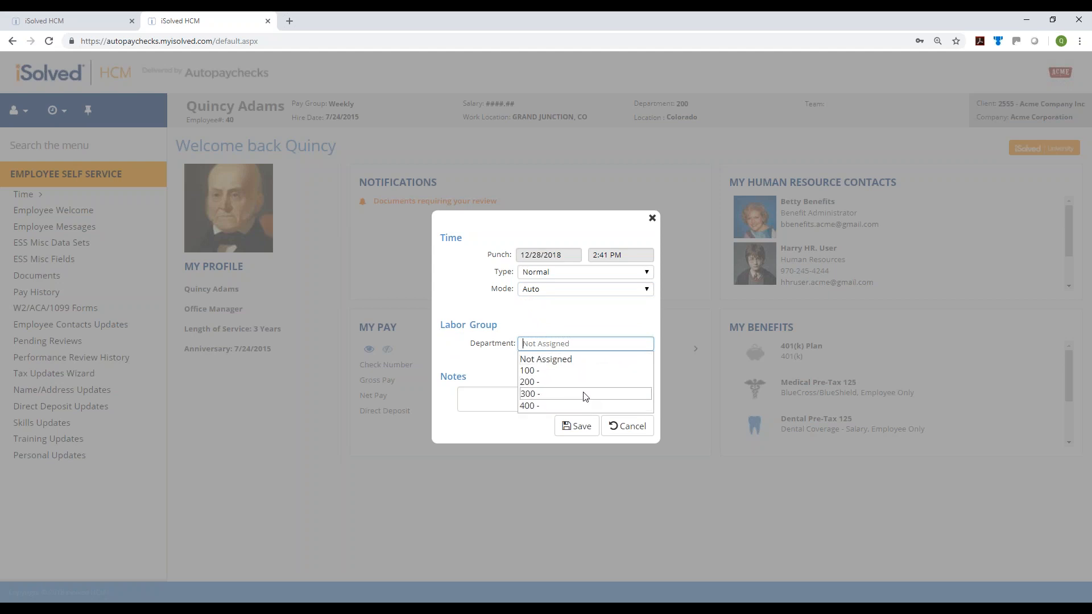
{"action": "left_click", "coordinate": [475, 394]}
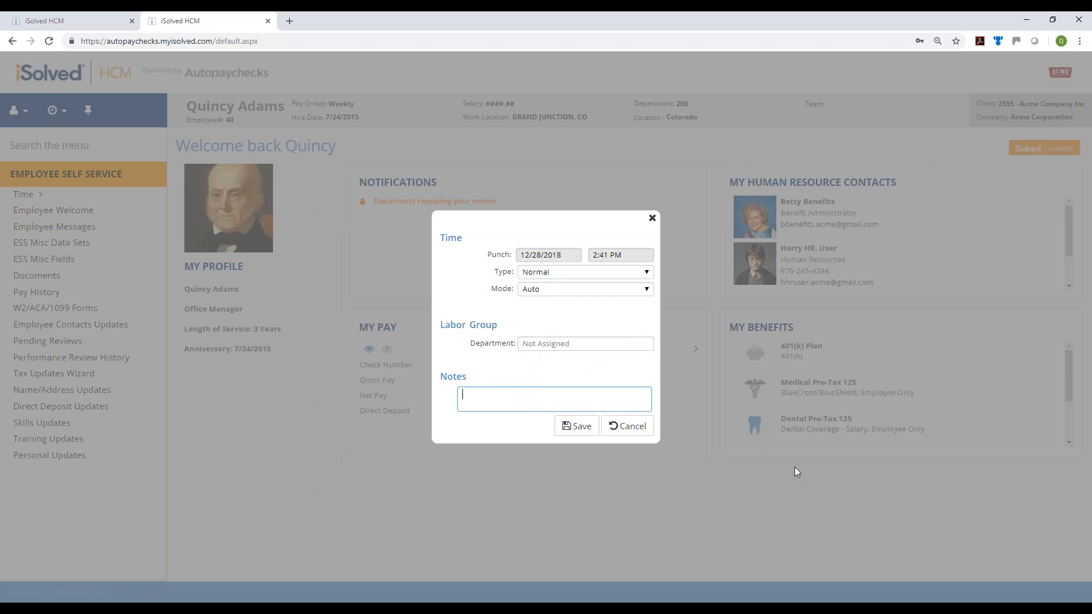
{"action": "type", "text": "Forgot to punch in.  Here at 2:30pm"}
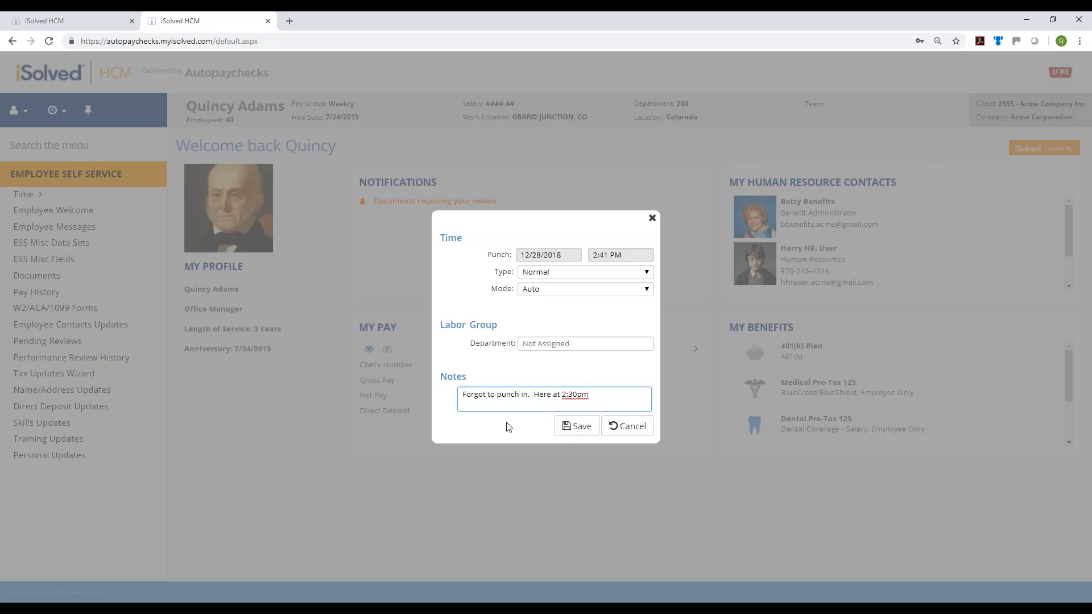
{"action": "left_click", "coordinate": [577, 432]}
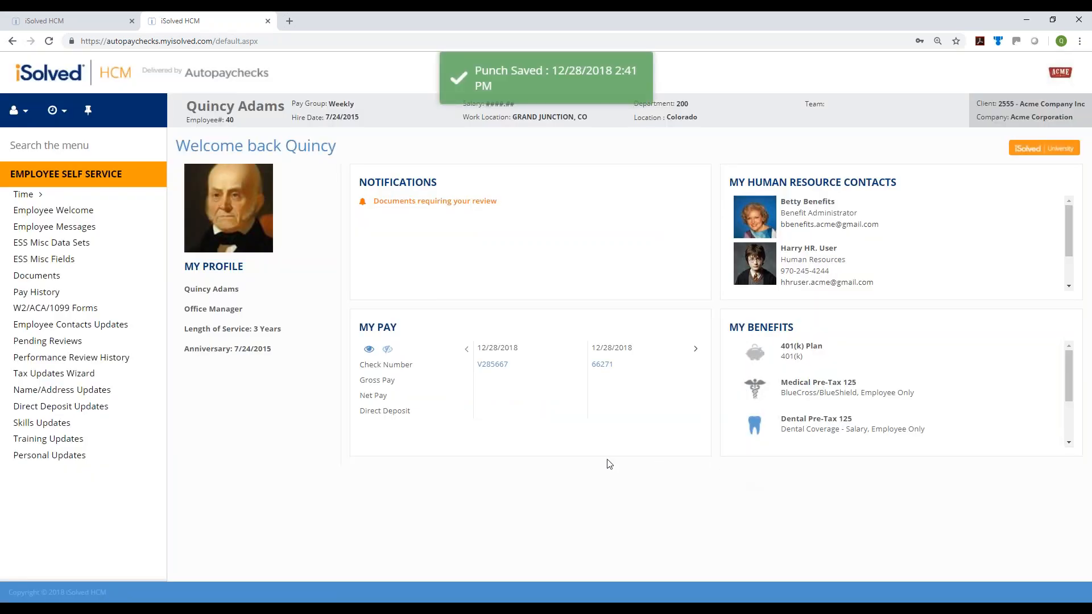
{"action": "left_click", "coordinate": [33, 195]}
On the time card, change the Friday 2:41 PM punch note from 2:30pm to 2:15pm
{"action": "left_click", "coordinate": [41, 210]}
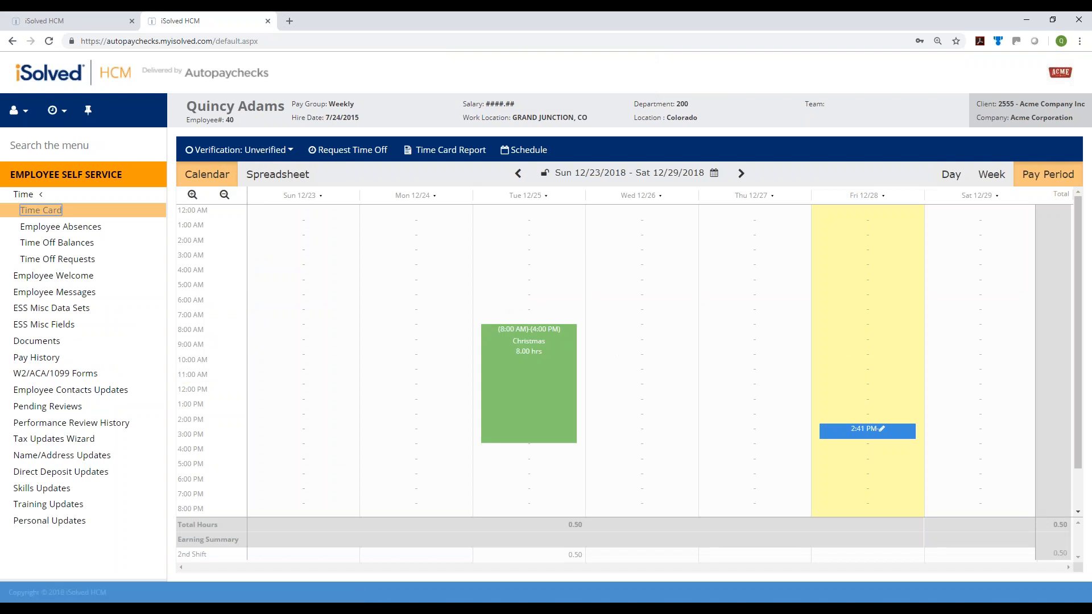
{"action": "mouse_move", "coordinate": [889, 431]}
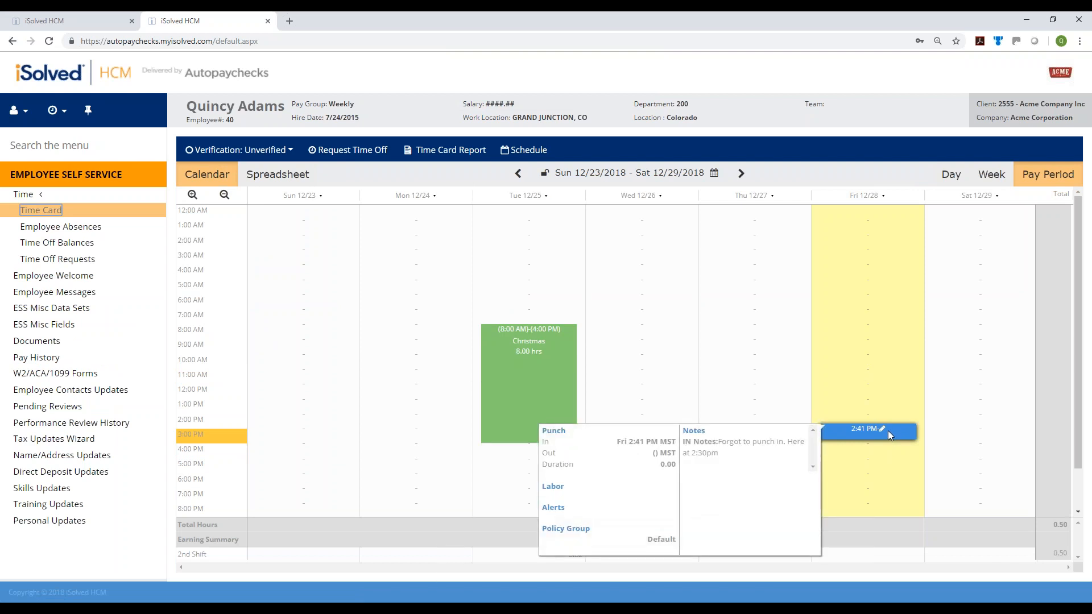
{"action": "left_click", "coordinate": [867, 432]}
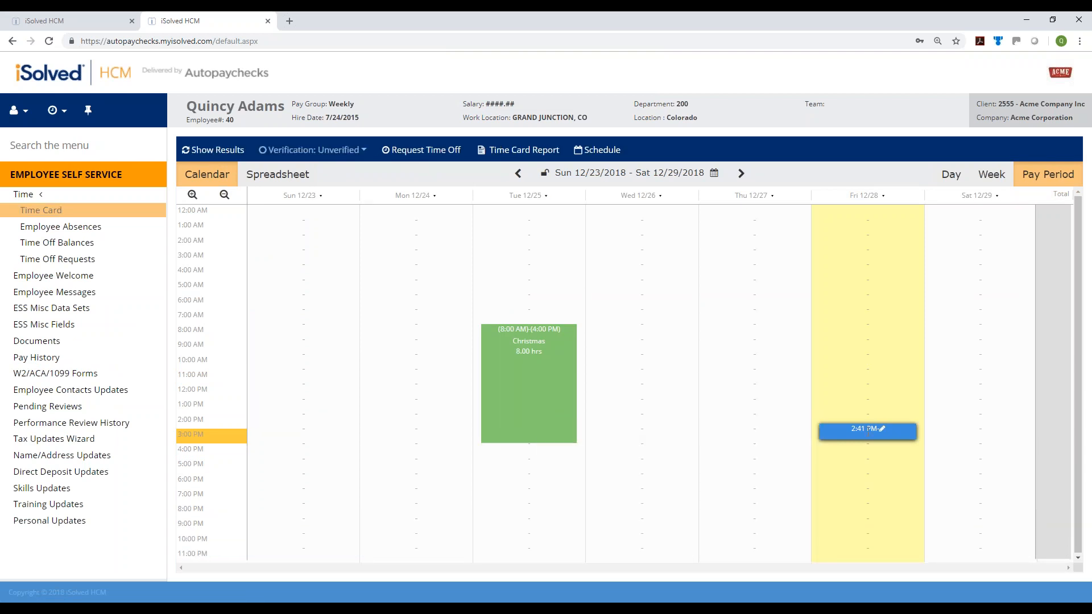
{"action": "mouse_move", "coordinate": [867, 429]}
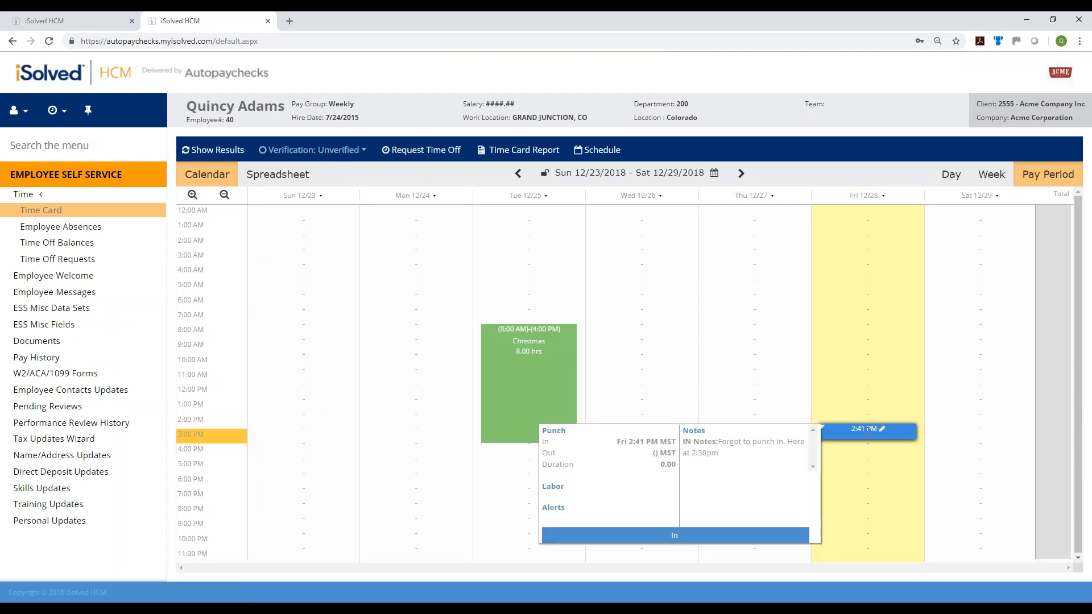
{"action": "left_click", "coordinate": [677, 539]}
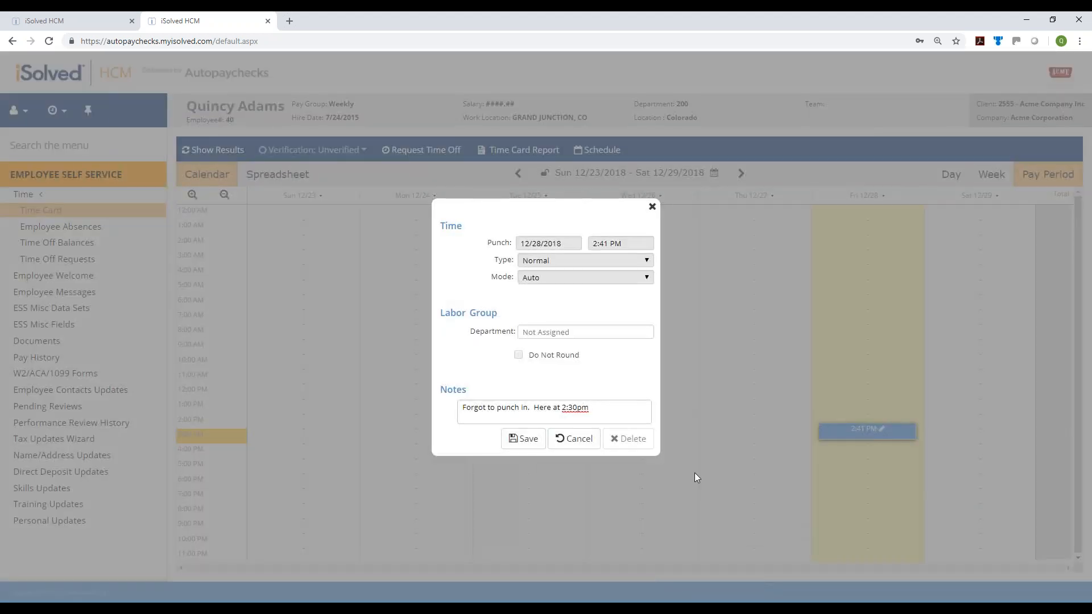
{"action": "left_click", "coordinate": [615, 408]}
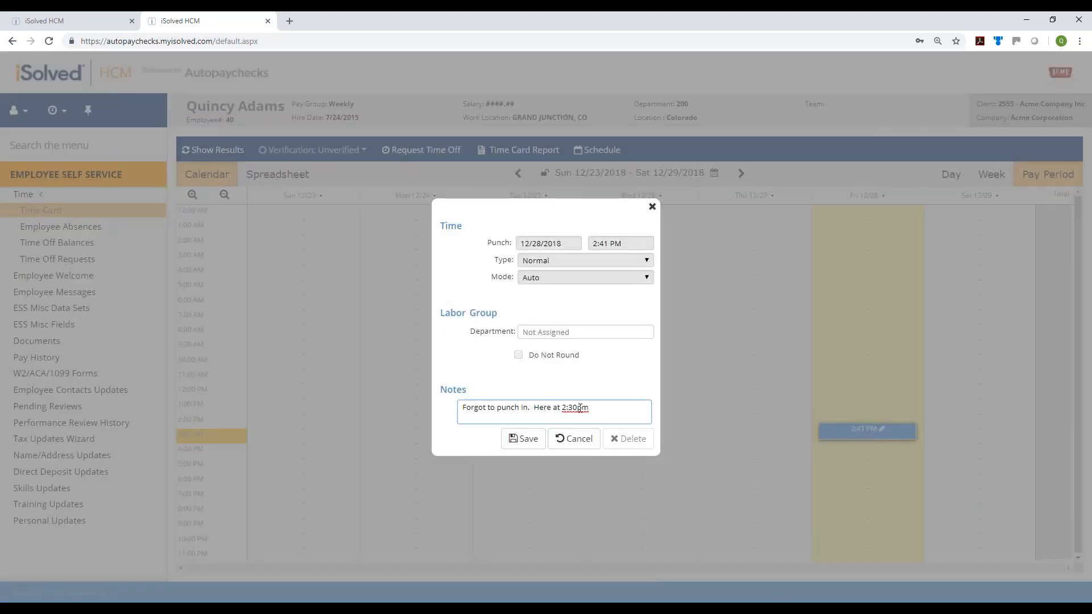
{"action": "left_click_drag", "start_coordinate": [575, 407], "coordinate": [567, 407]}
{"action": "type", "text": "15"}
{"action": "left_click", "coordinate": [521, 439]}
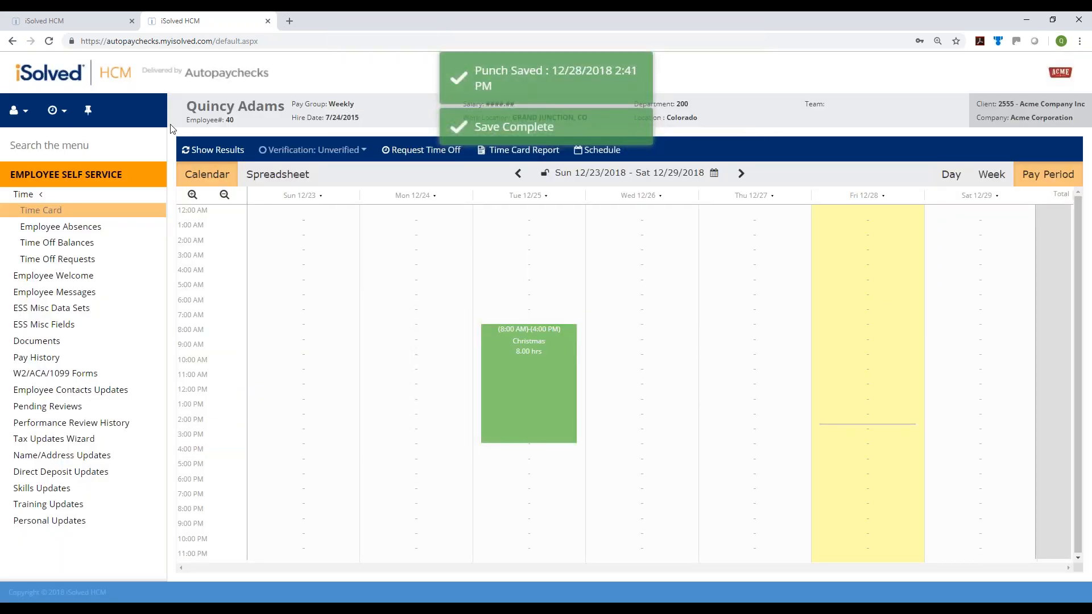
Refresh the time card, tick Employee verification, then untick it so it reads Unverified
{"action": "left_click", "coordinate": [204, 152]}
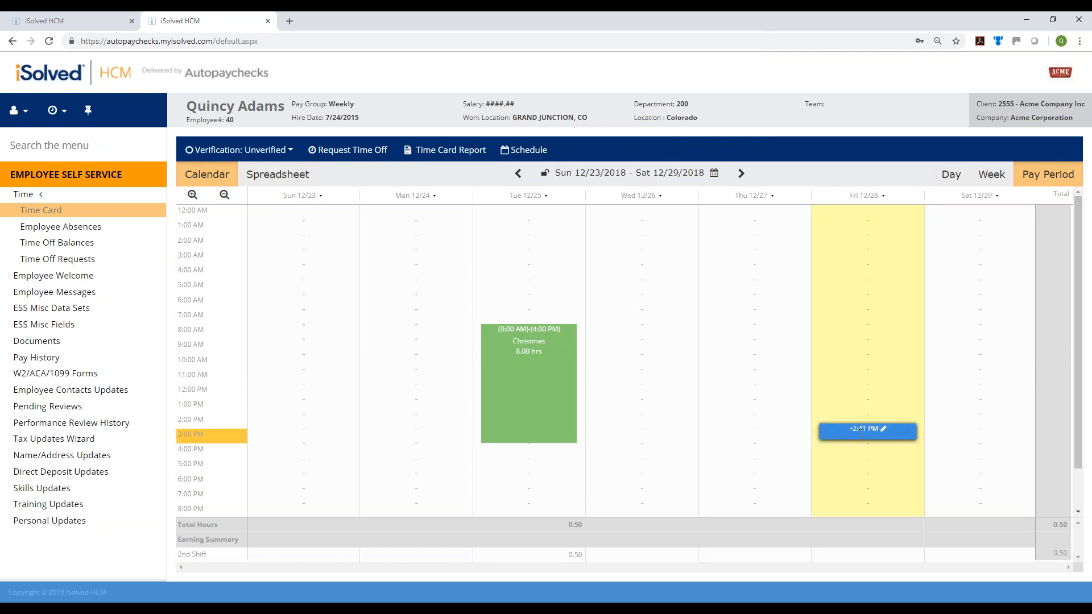
{"action": "mouse_move", "coordinate": [861, 433]}
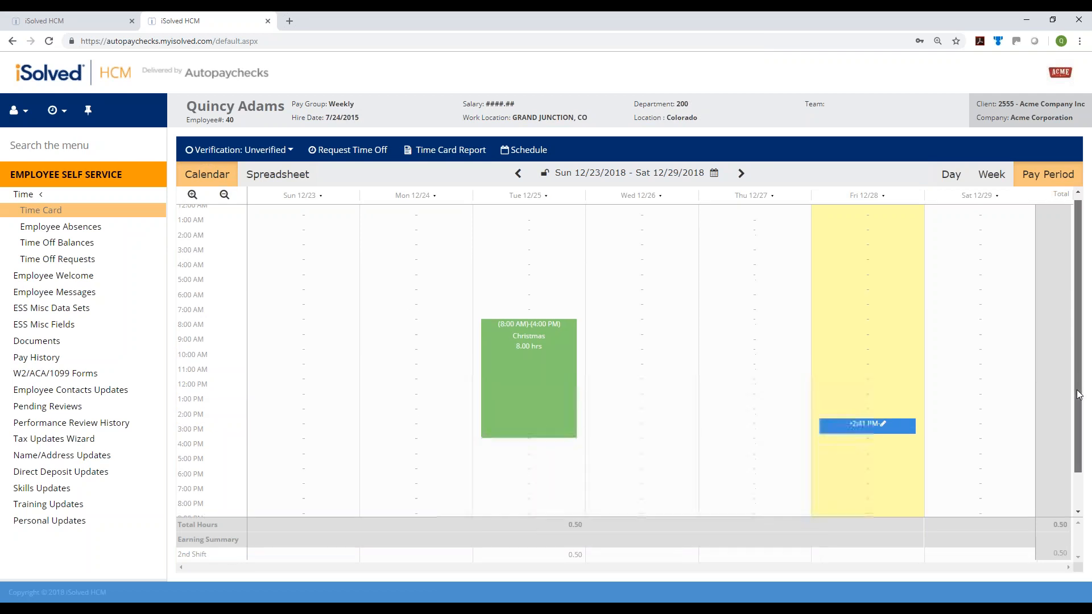
{"action": "left_click_drag", "start_coordinate": [1079, 390], "coordinate": [1078, 444]}
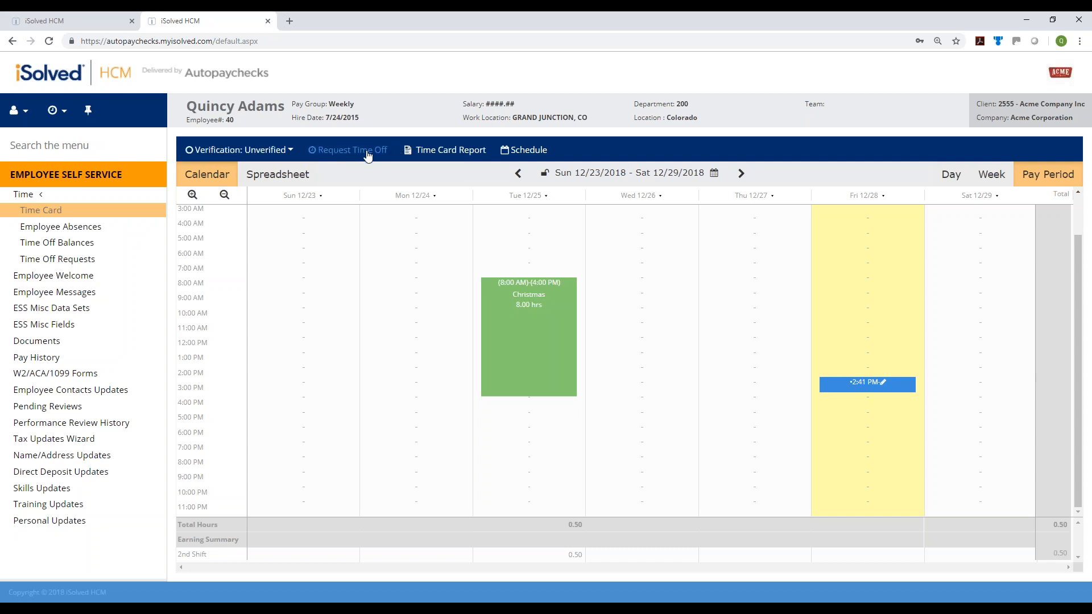
{"action": "left_click", "coordinate": [290, 151]}
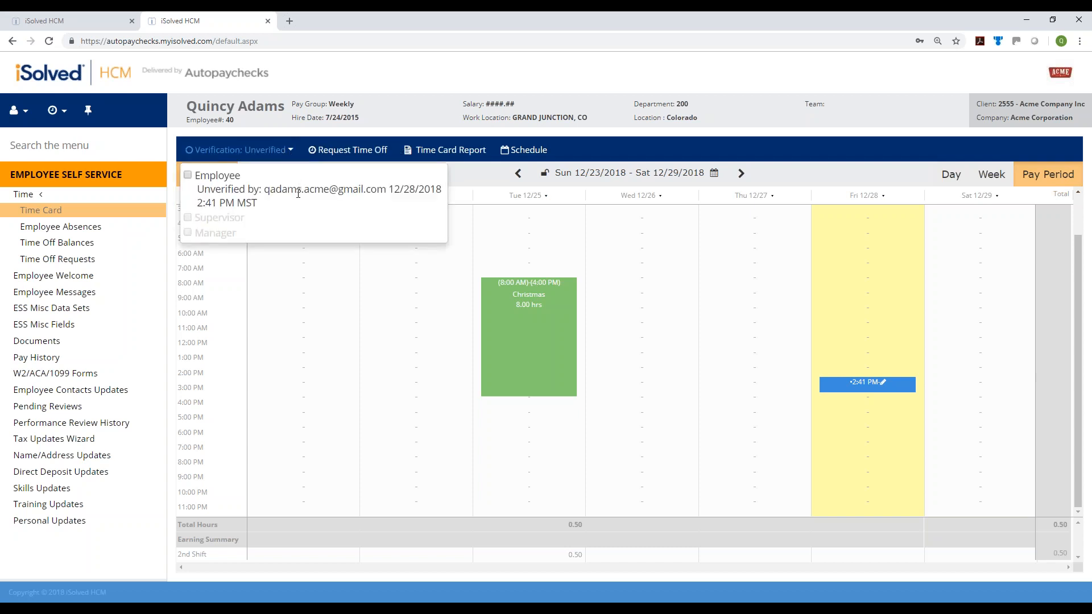
{"action": "left_click", "coordinate": [188, 177]}
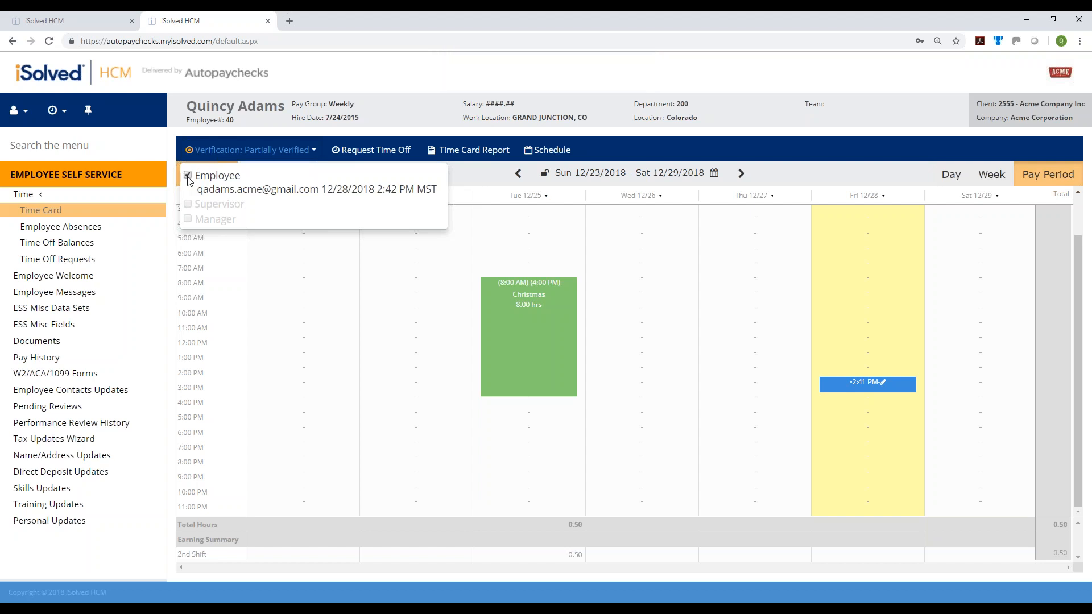
{"action": "left_click", "coordinate": [188, 176]}
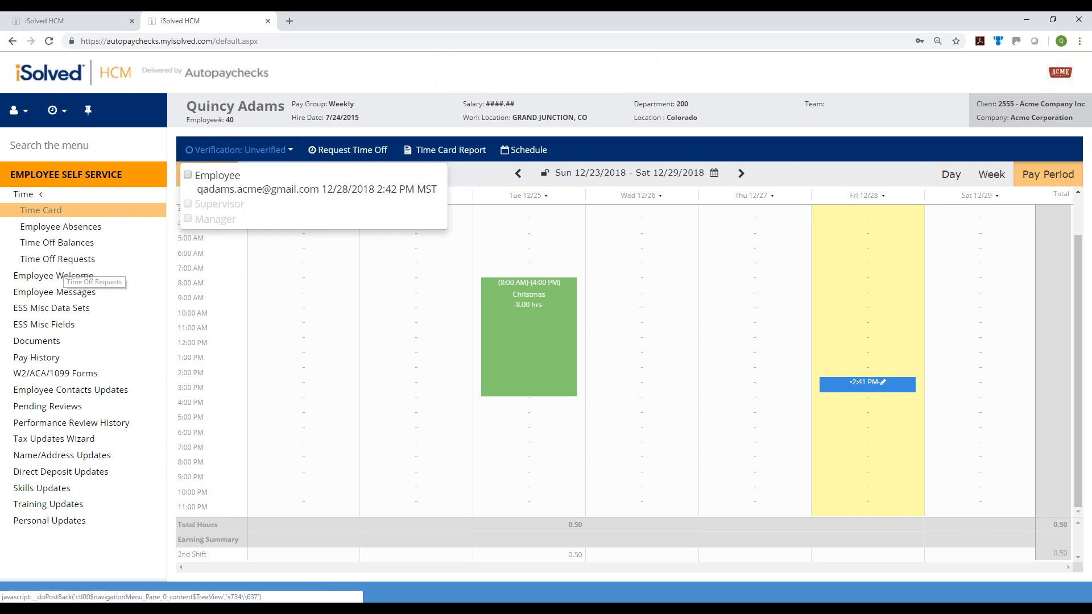
{"action": "left_click", "coordinate": [88, 260]}
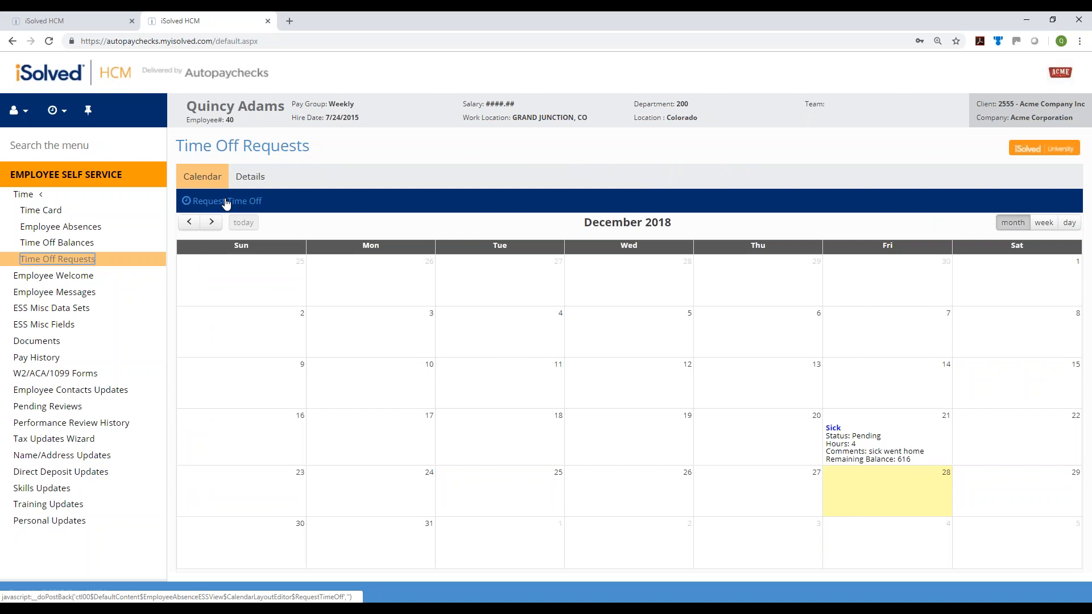
Start a Trade Show time-off request running from 1/1/2019 to 1/8/2019
{"action": "left_click", "coordinate": [226, 203]}
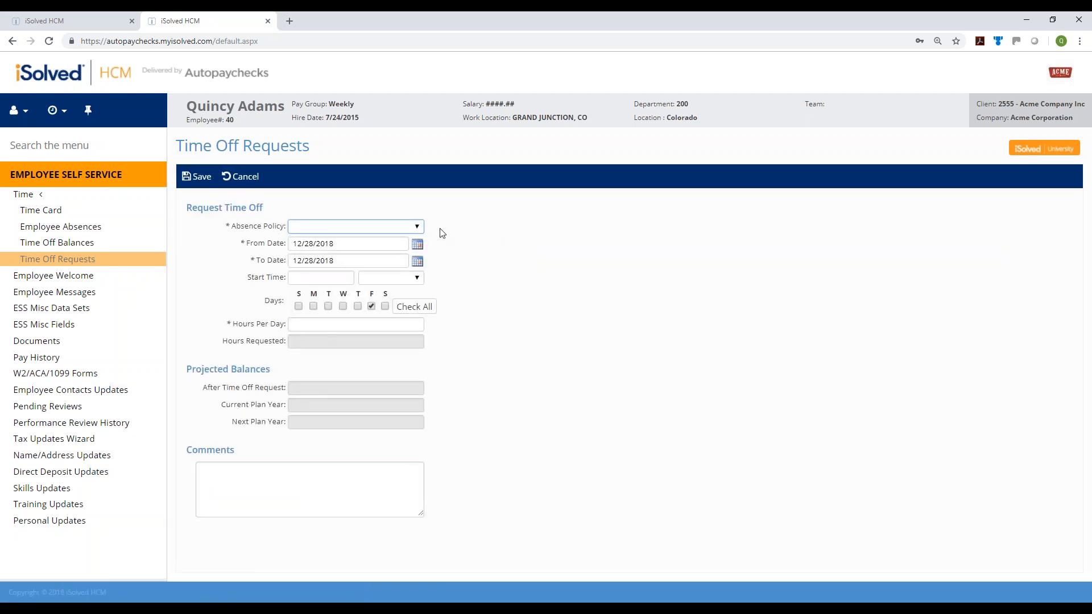
{"action": "left_click", "coordinate": [400, 226]}
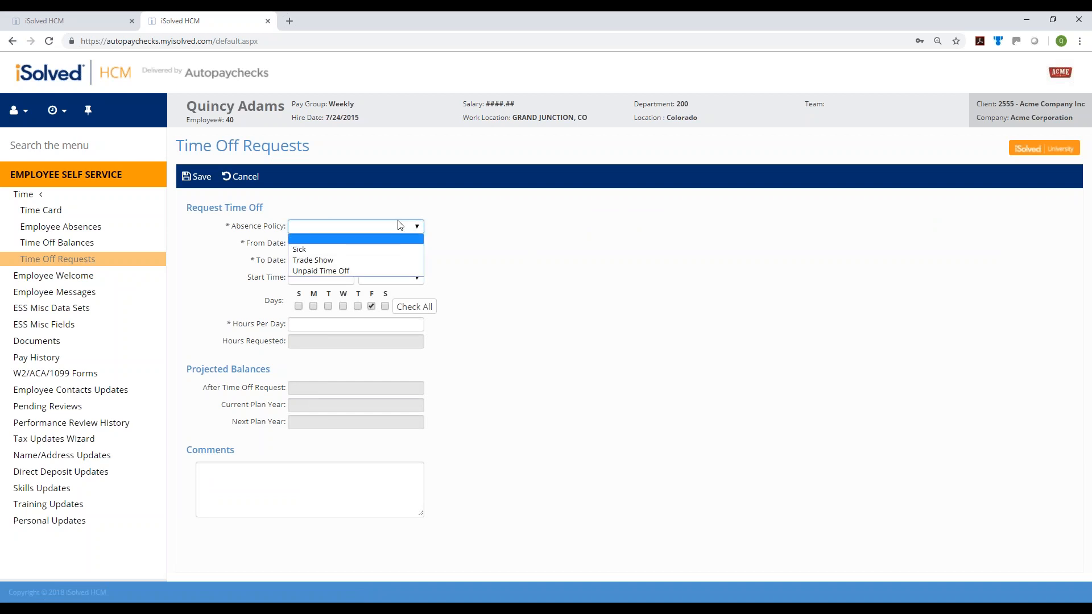
{"action": "left_click", "coordinate": [388, 259]}
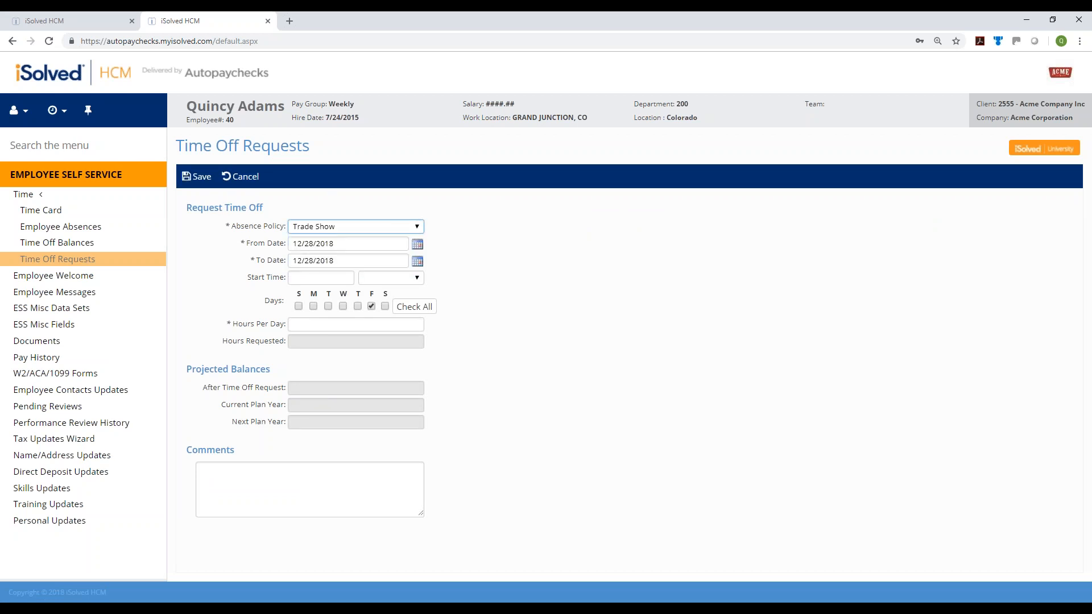
{"action": "left_click", "coordinate": [417, 244]}
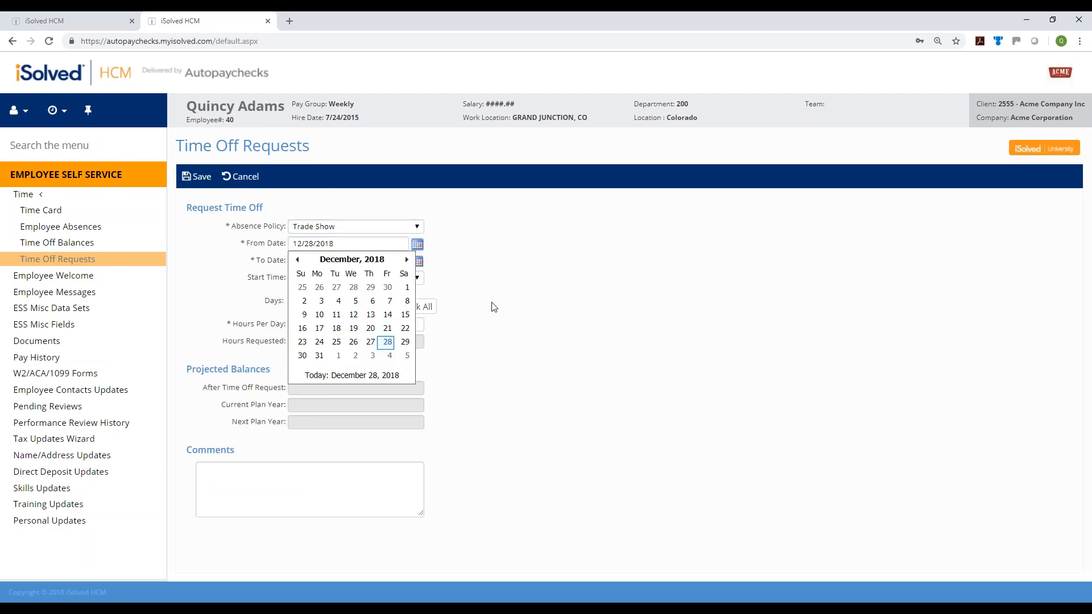
{"action": "left_click", "coordinate": [338, 355]}
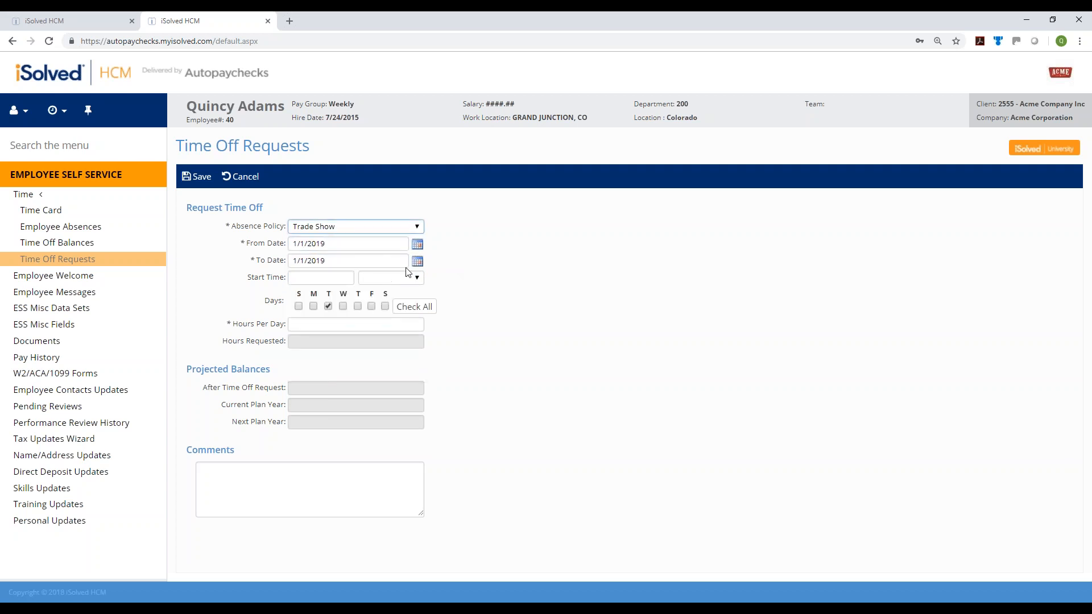
{"action": "left_click", "coordinate": [417, 262]}
{"action": "left_click", "coordinate": [655, 364]}
{"action": "left_click", "coordinate": [418, 262]}
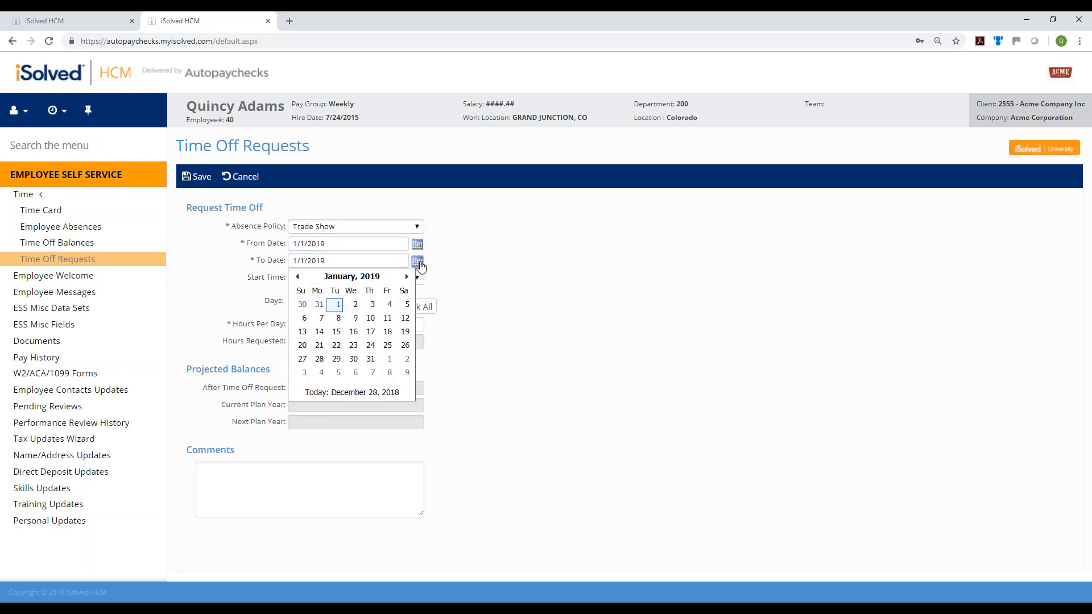
{"action": "left_click", "coordinate": [360, 307]}
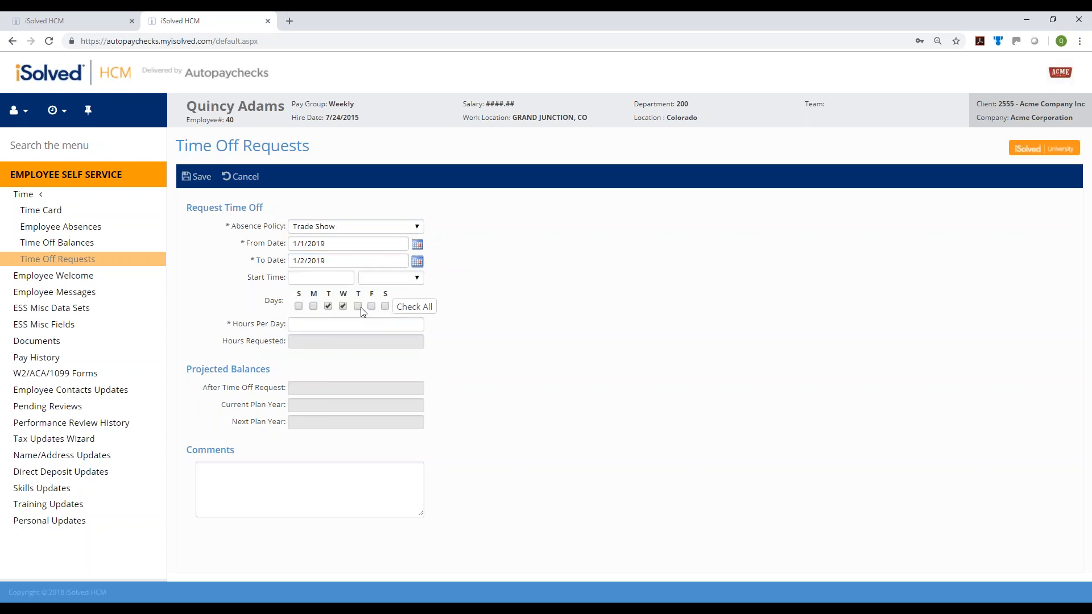
{"action": "left_click", "coordinate": [415, 263]}
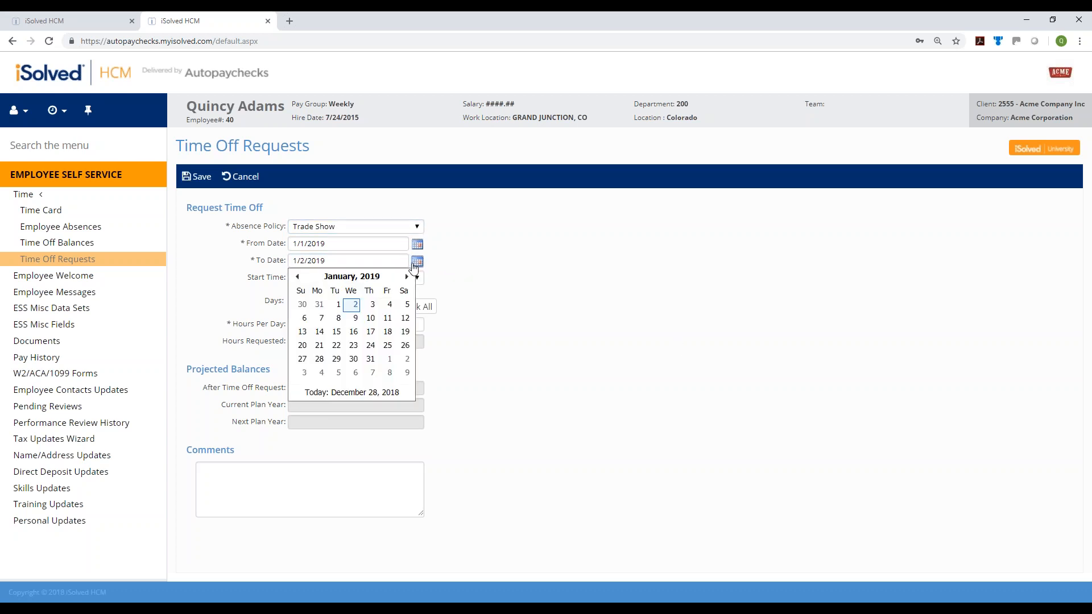
{"action": "left_click", "coordinate": [338, 318]}
Exclude Saturdays and Sundays, apply 8 hours per day, and save the request
{"action": "left_click", "coordinate": [385, 307]}
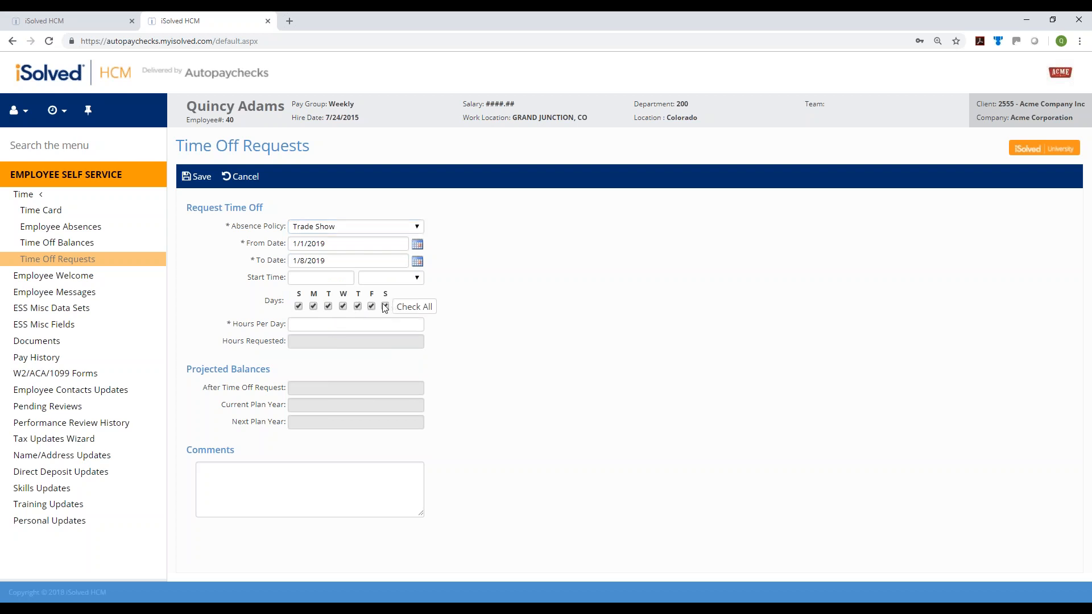
{"action": "left_click", "coordinate": [299, 307]}
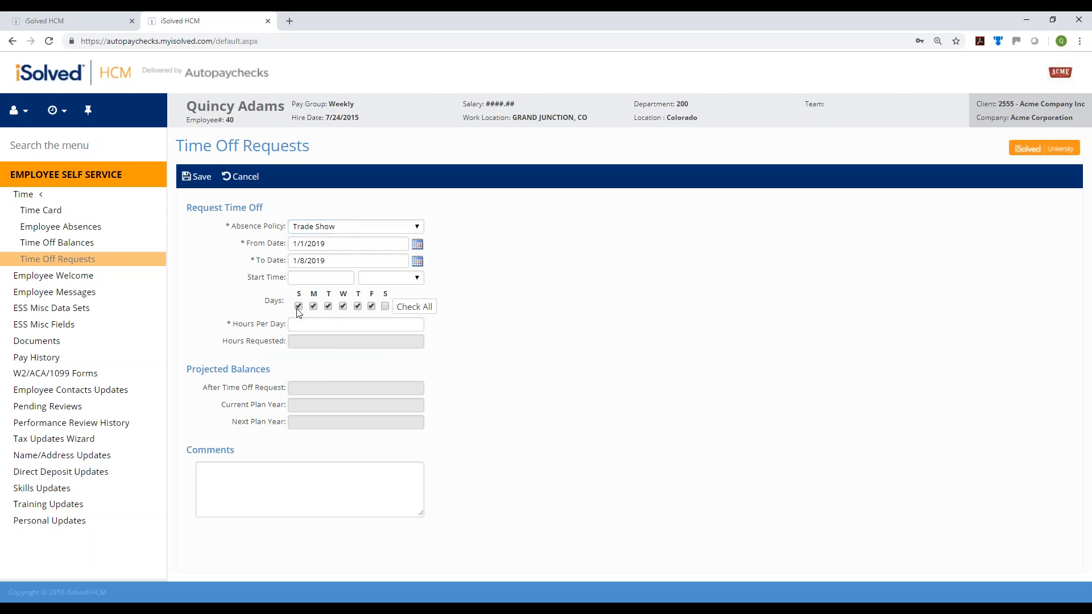
{"action": "left_click", "coordinate": [352, 324]}
{"action": "left_click", "coordinate": [579, 389]}
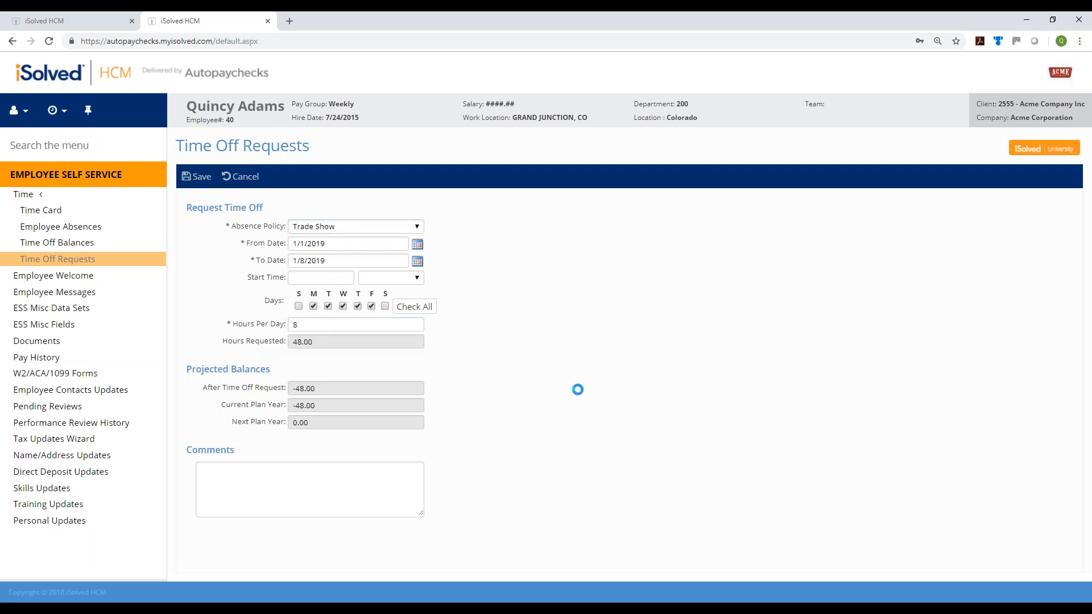
{"action": "left_click", "coordinate": [196, 176]}
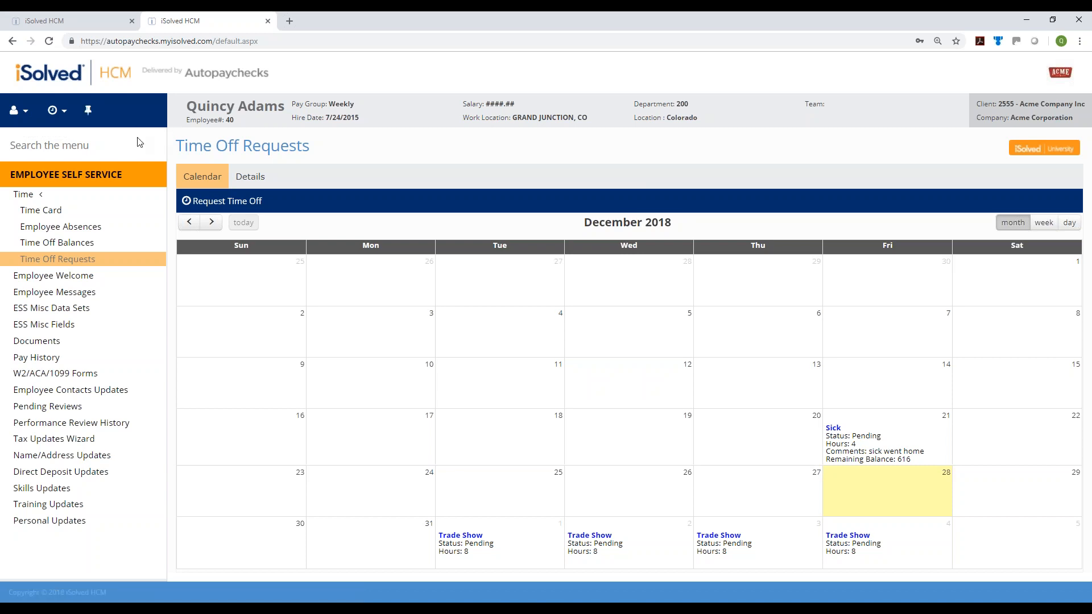
Switch to Manager View from the account menu
{"action": "left_click", "coordinate": [16, 111]}
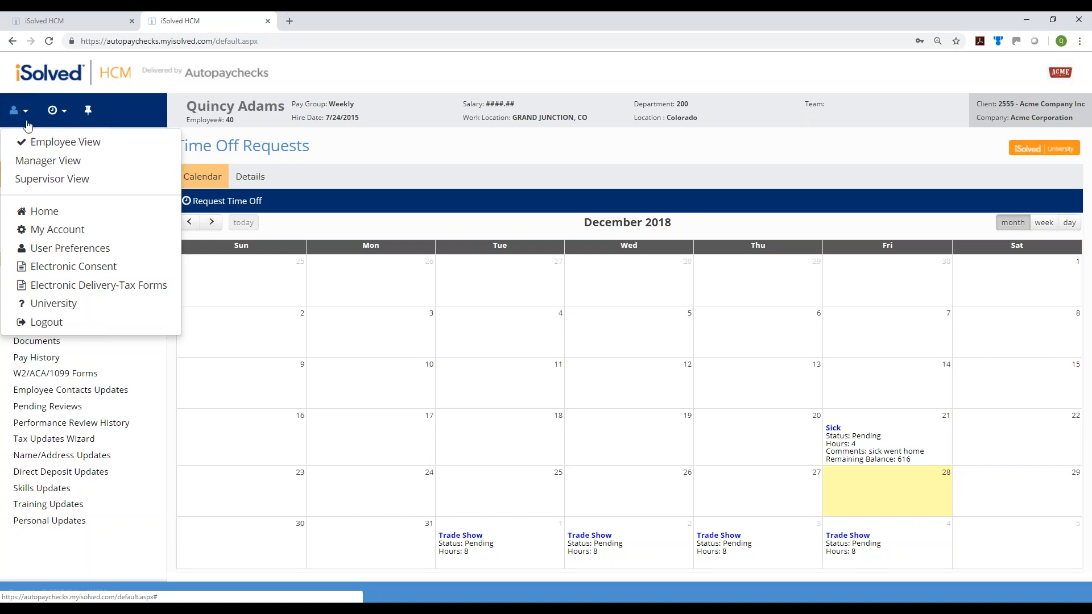
{"action": "left_click", "coordinate": [66, 161]}
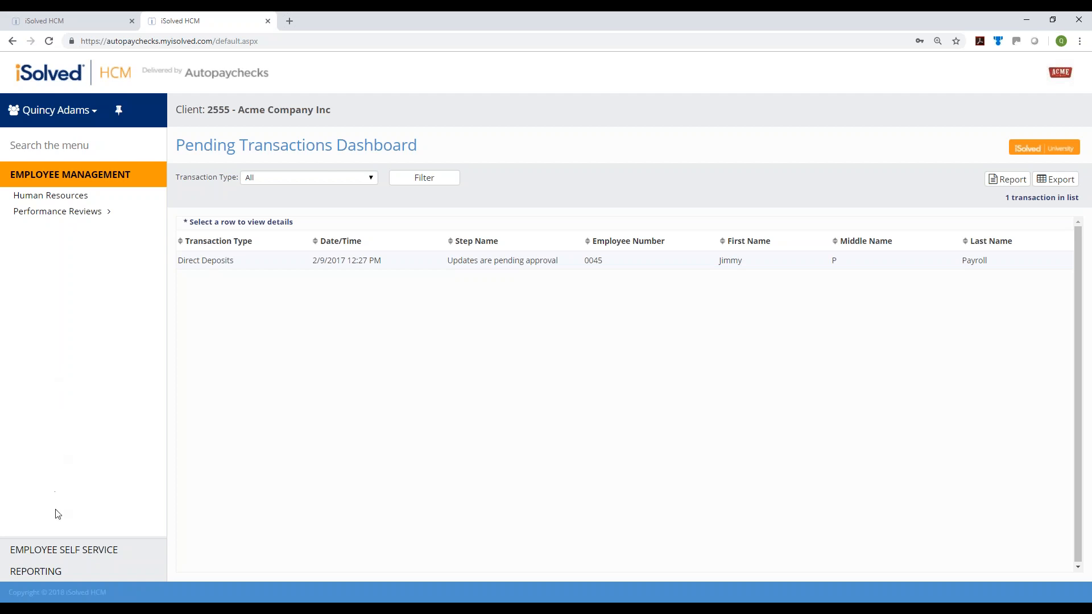
Open My Dashboard under Employee Self Service and review the pending time-off requests calendar
{"action": "left_click", "coordinate": [77, 554]}
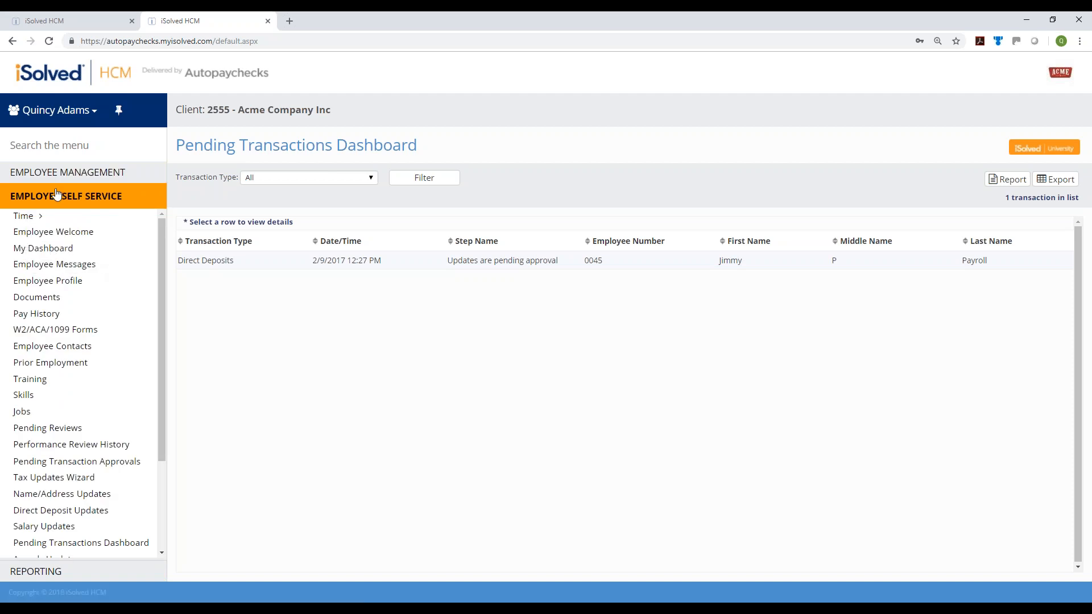
{"action": "left_click", "coordinate": [42, 253]}
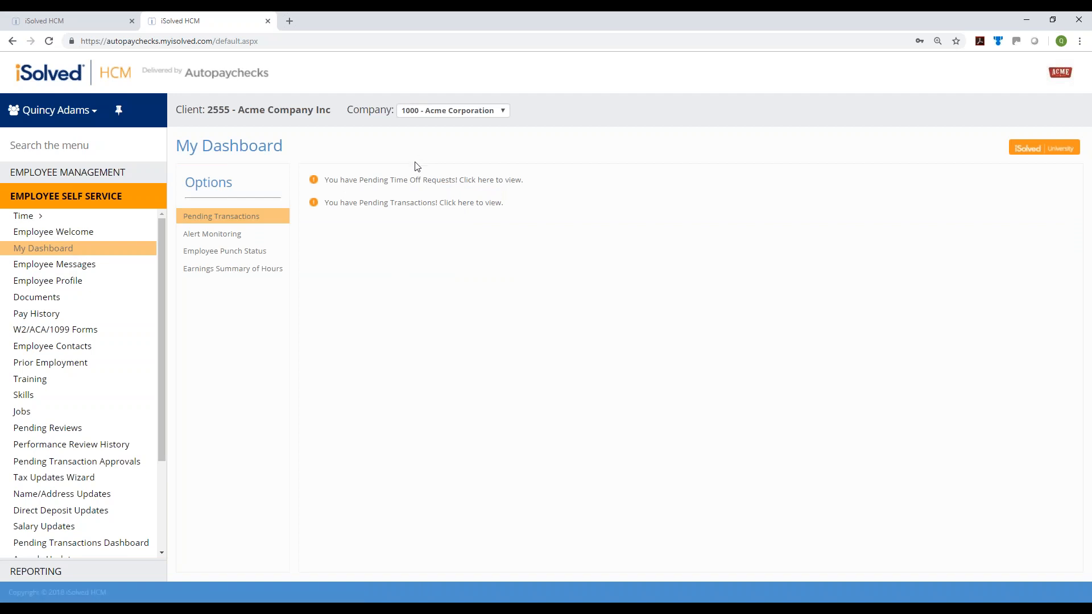
{"action": "left_click", "coordinate": [479, 180]}
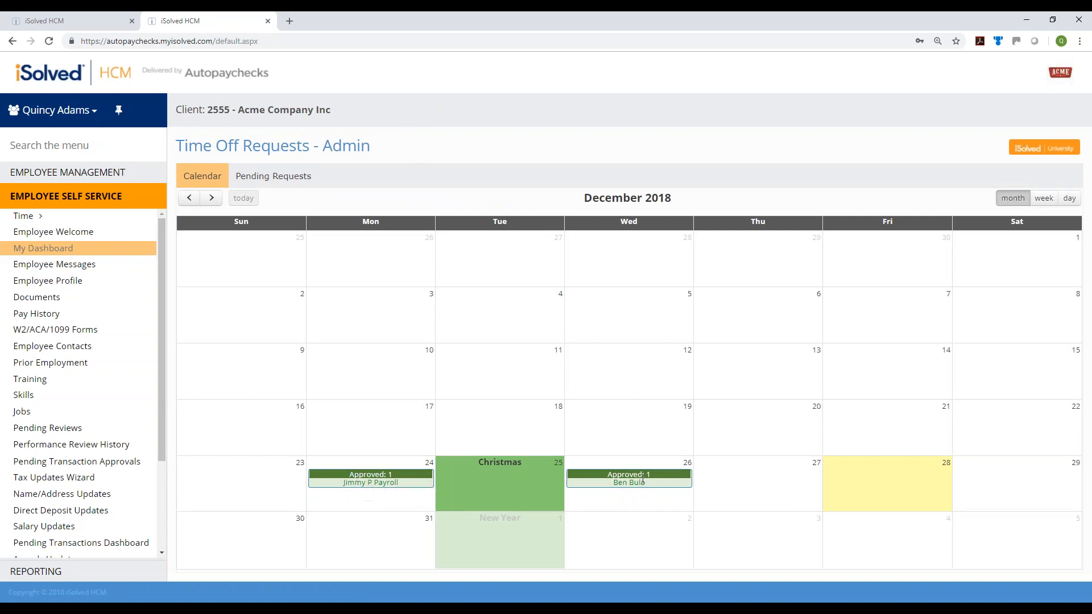
{"action": "mouse_move", "coordinate": [643, 483]}
Run the Alert Monitoring search, then load the Employee Punch Status list on My Dashboard
{"action": "left_click", "coordinate": [49, 248]}
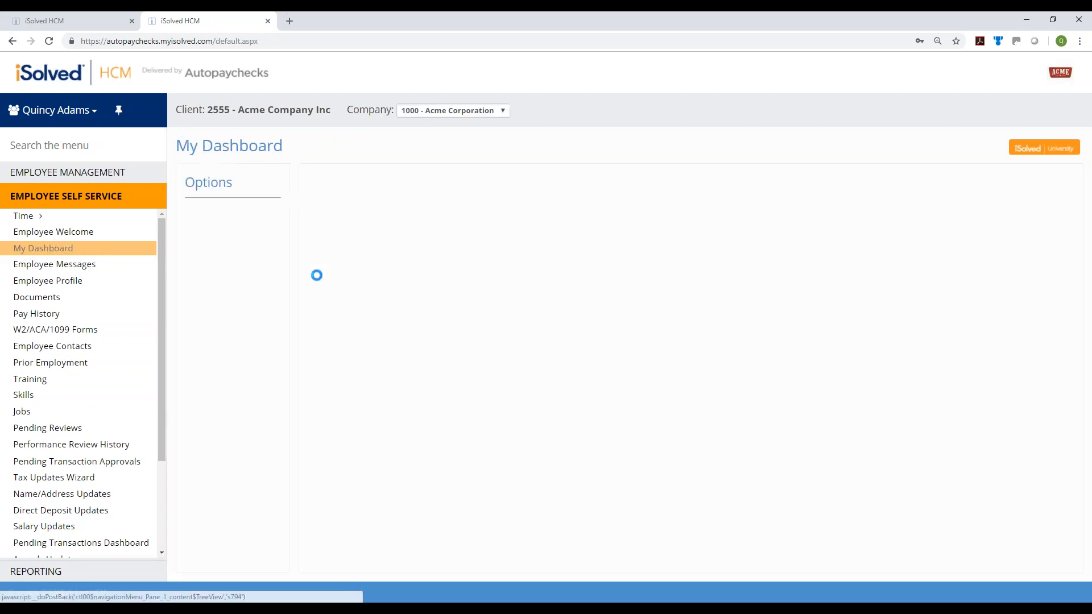
{"action": "left_click", "coordinate": [219, 238]}
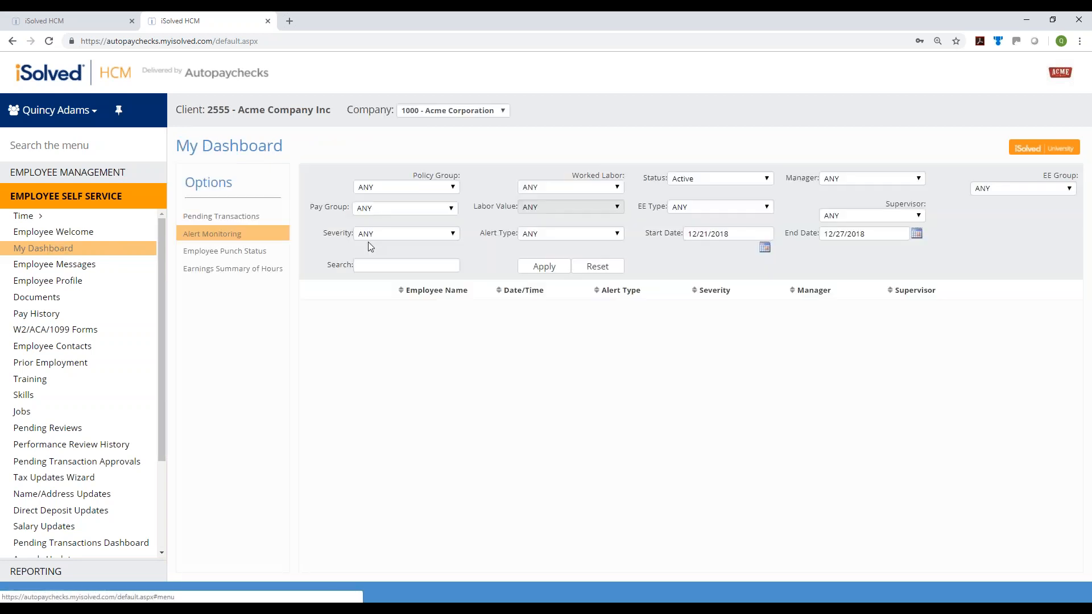
{"action": "left_click", "coordinate": [557, 265]}
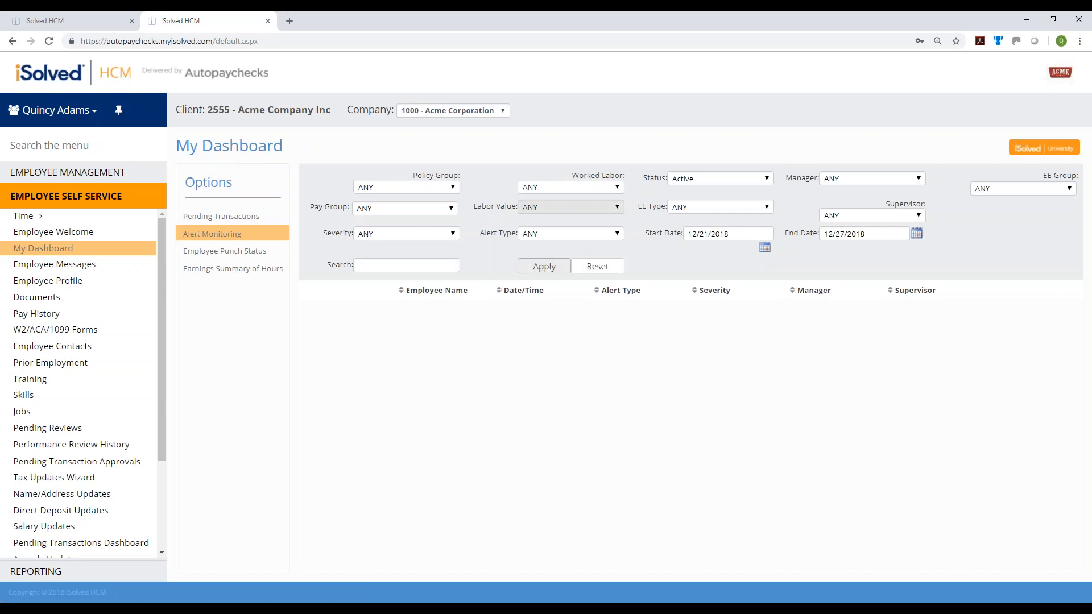
{"action": "left_click", "coordinate": [762, 248]}
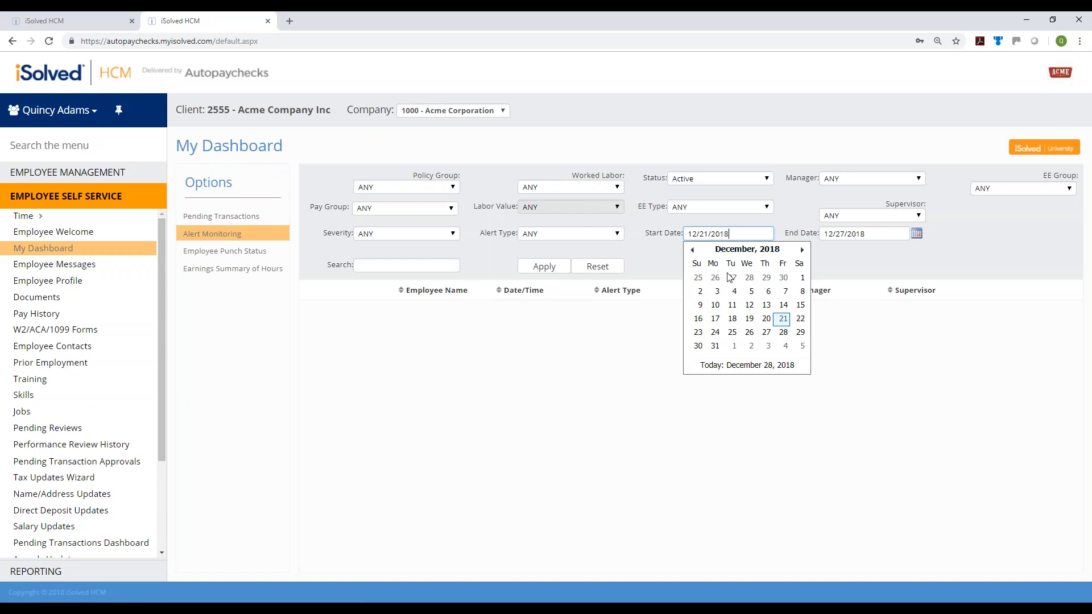
{"action": "left_click", "coordinate": [834, 273]}
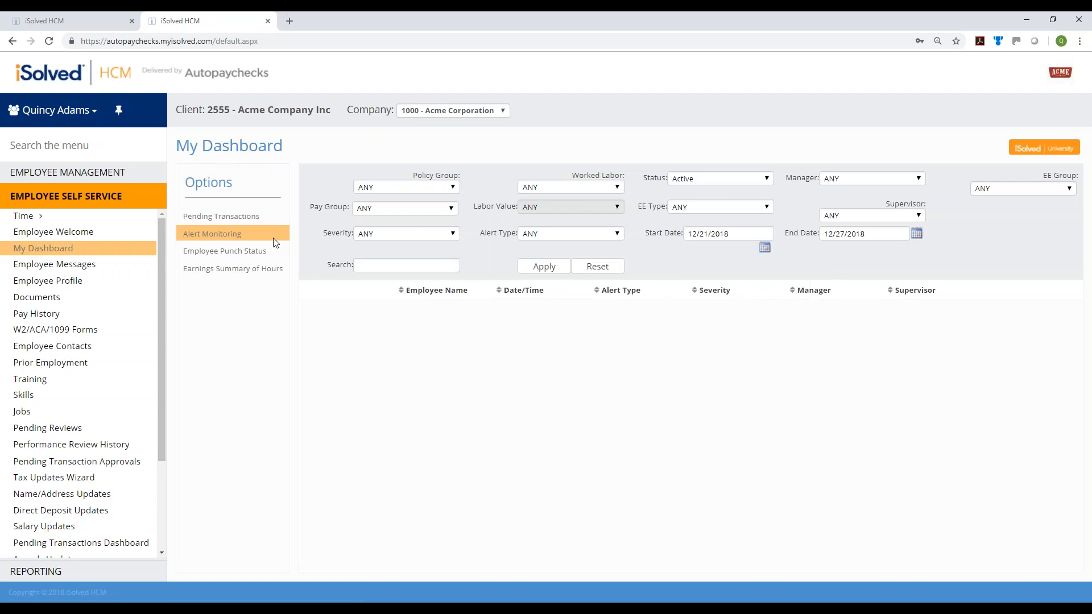
{"action": "left_click", "coordinate": [254, 252]}
{"action": "left_click", "coordinate": [527, 254]}
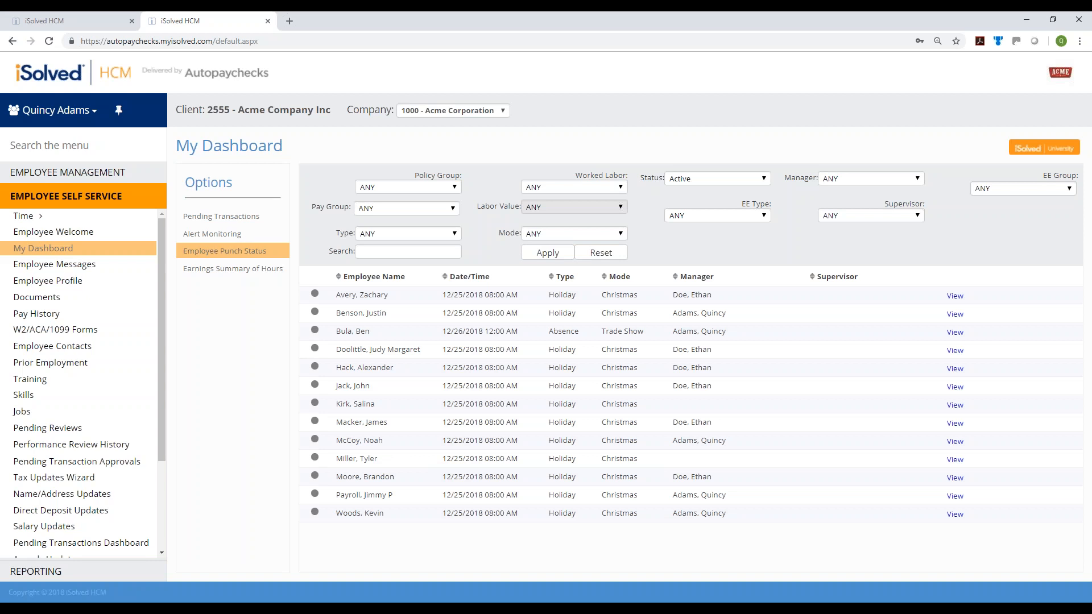
Filter the Earnings Summary of Hours to the Weekly pay group: three employees with 0.00, 0.50 and 8.50 hours
{"action": "left_click", "coordinate": [238, 270]}
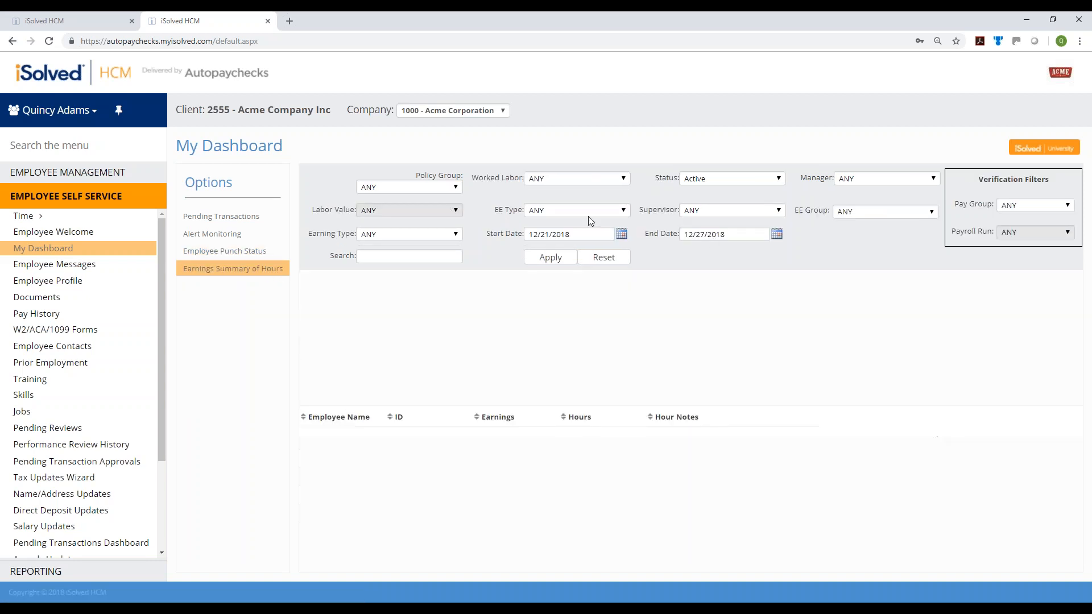
{"action": "left_click", "coordinate": [551, 258]}
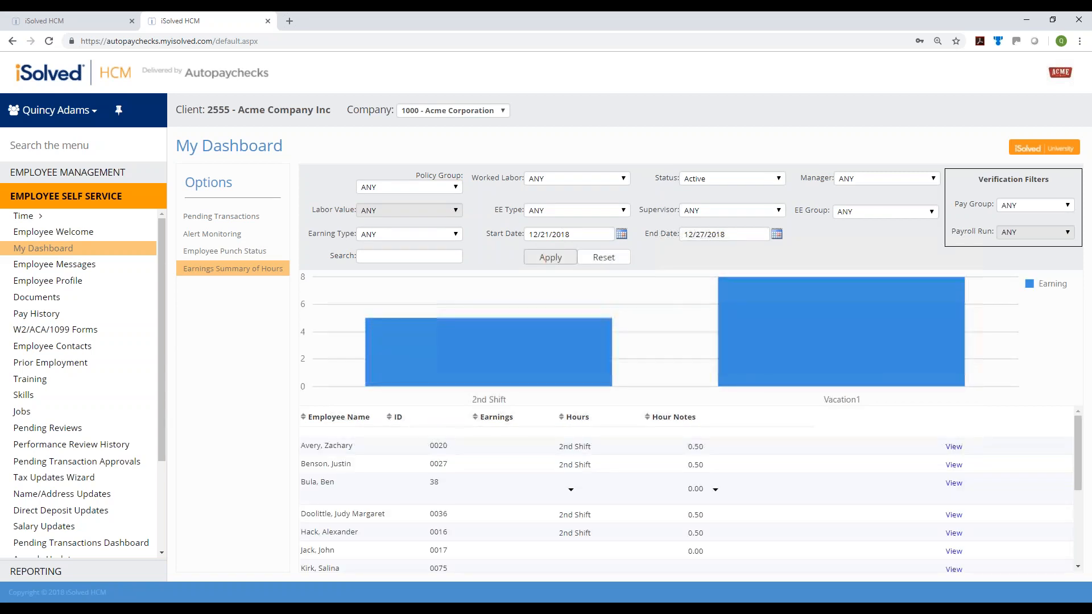
{"action": "left_click", "coordinate": [1037, 205]}
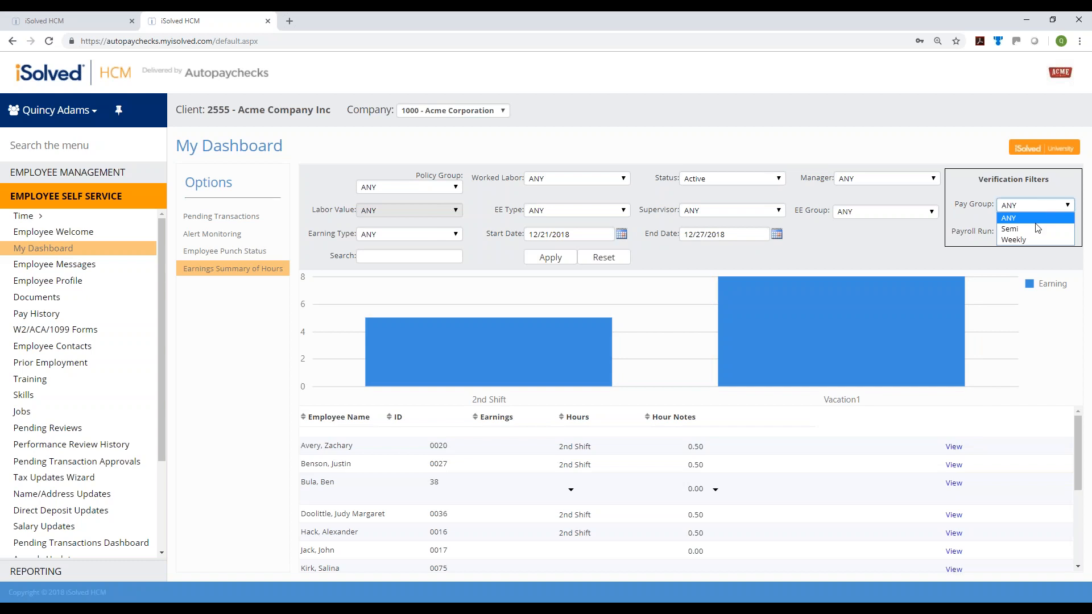
{"action": "left_click", "coordinate": [1034, 239]}
{"action": "left_click", "coordinate": [540, 259]}
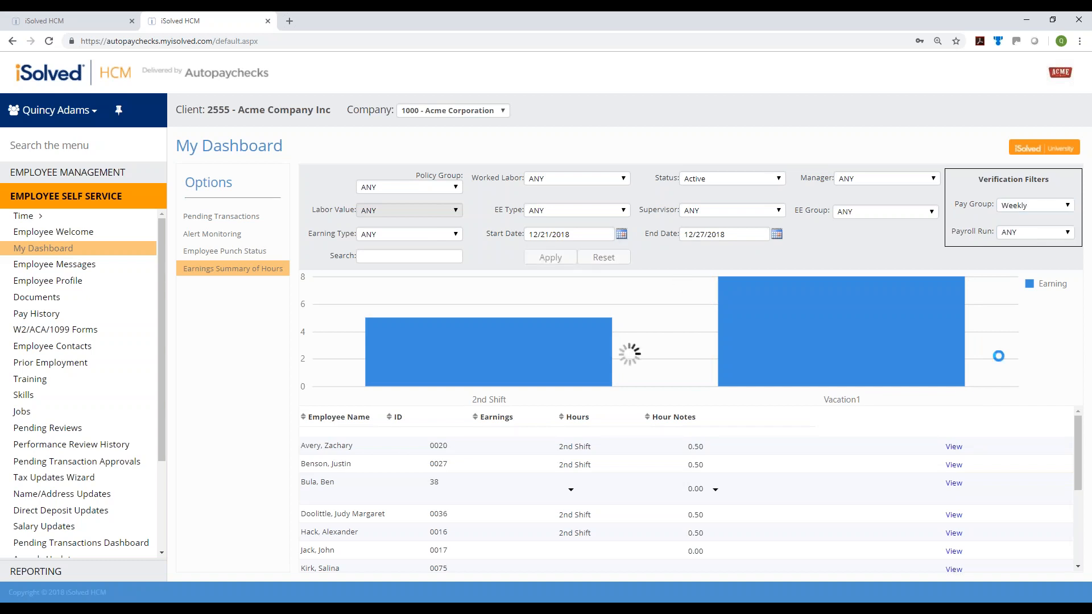
{"action": "mouse_move", "coordinate": [897, 314]}
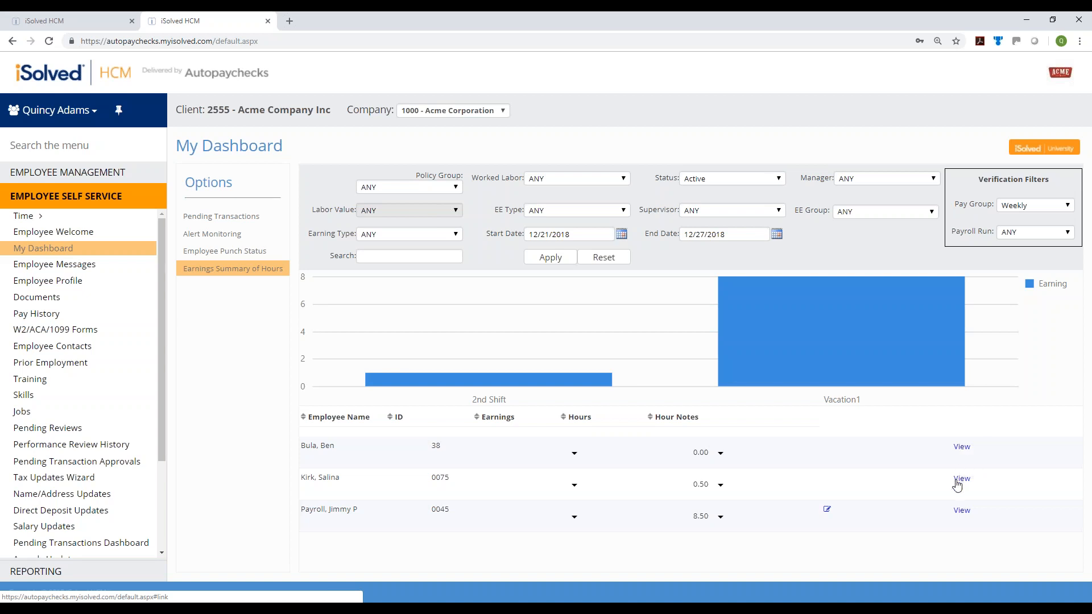
Open the 8.50-hour employee's 12/16–12/22 time card, which totals 18.00 hours
{"action": "left_click", "coordinate": [961, 510]}
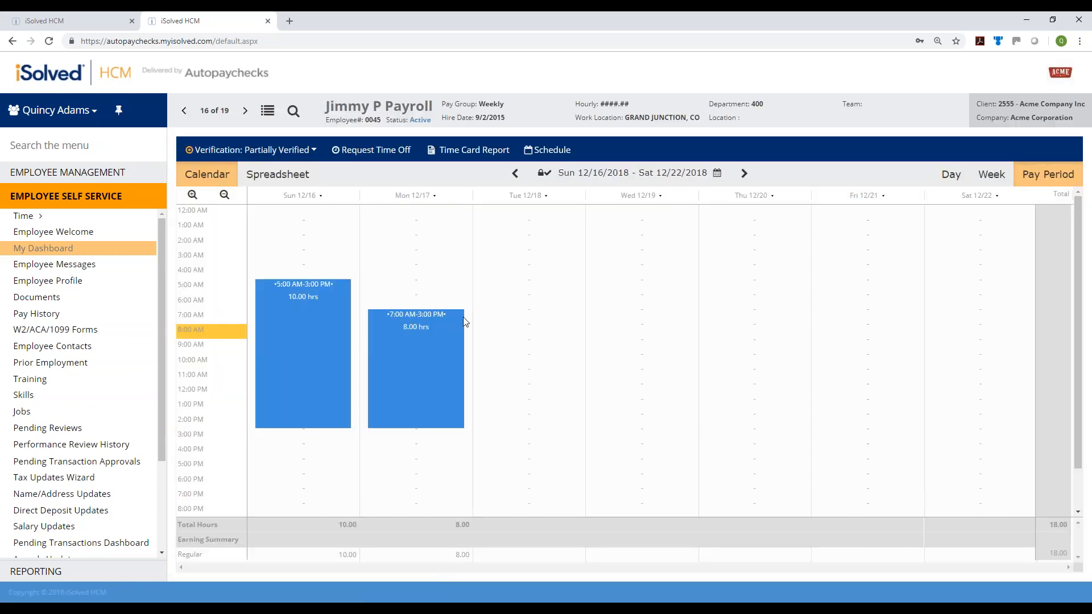
{"action": "mouse_move", "coordinate": [426, 345]}
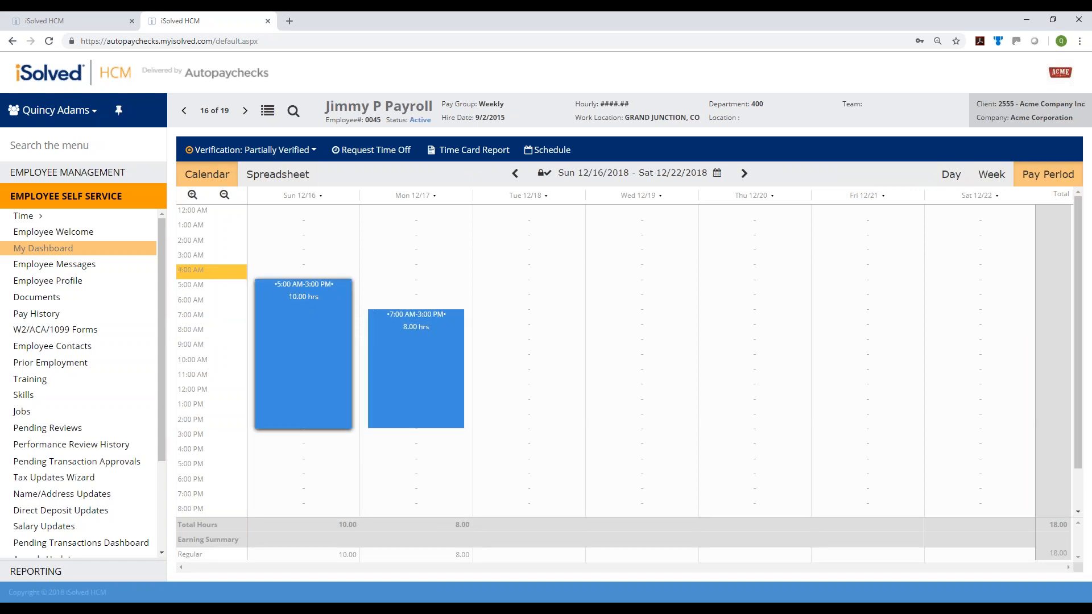
{"action": "mouse_move", "coordinate": [304, 296]}
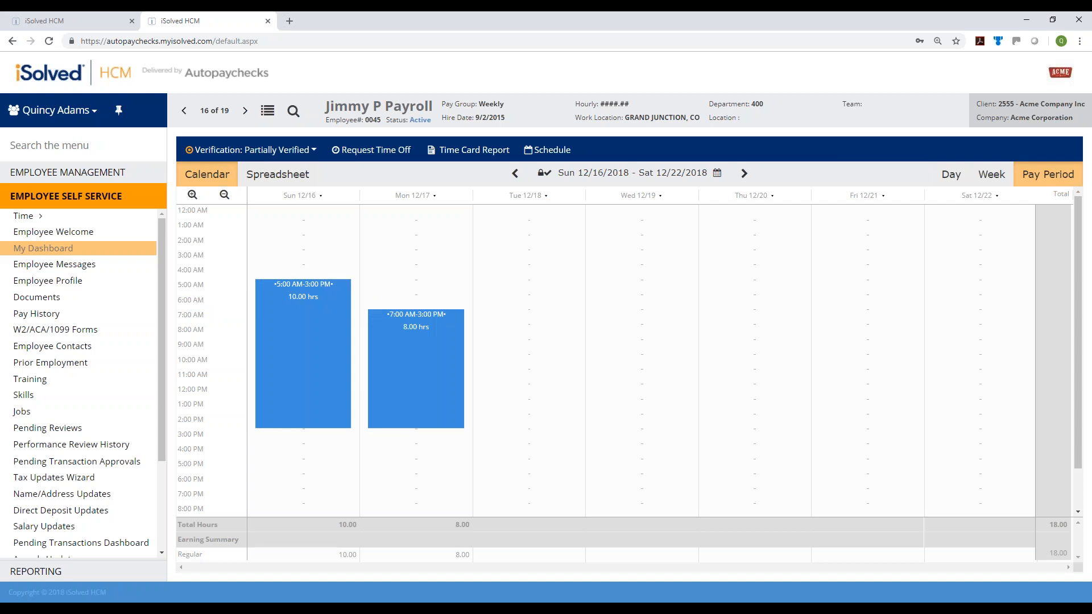
{"action": "left_click", "coordinate": [26, 216]}
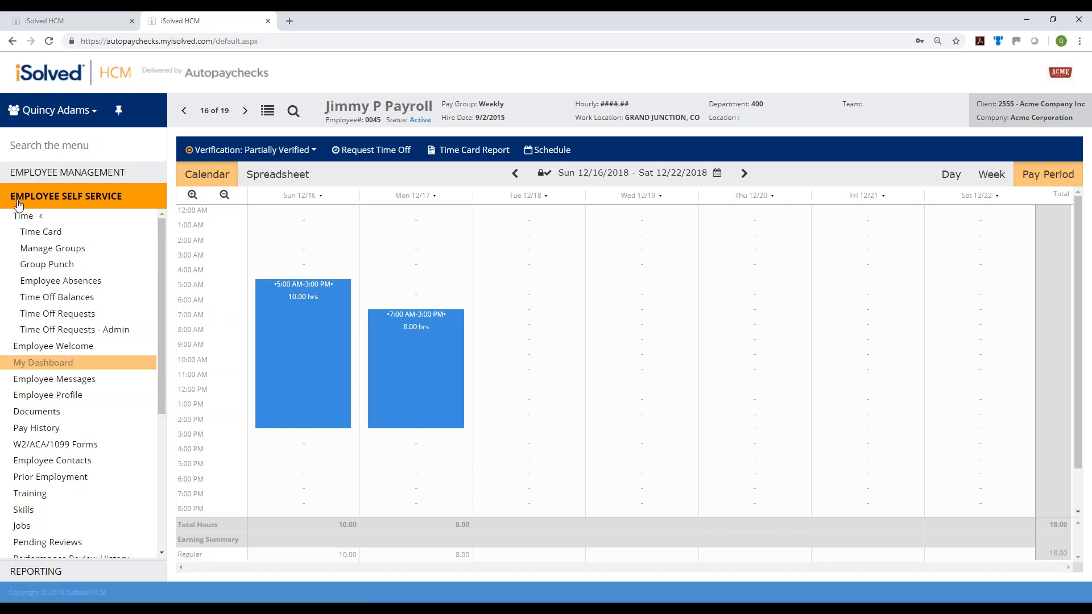
{"action": "left_click", "coordinate": [50, 281]}
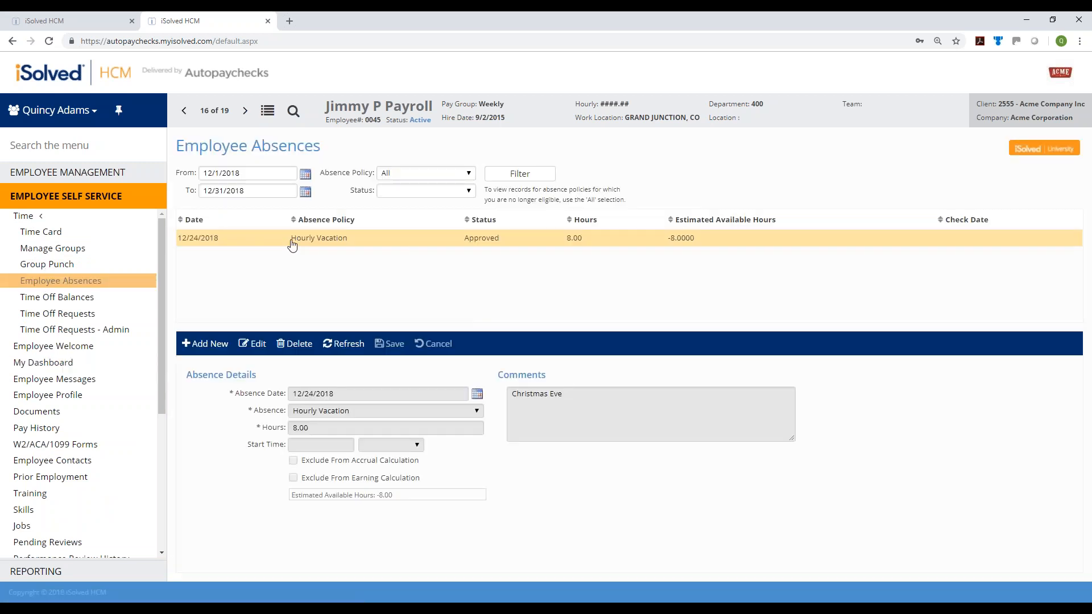
{"action": "left_click", "coordinate": [251, 344]}
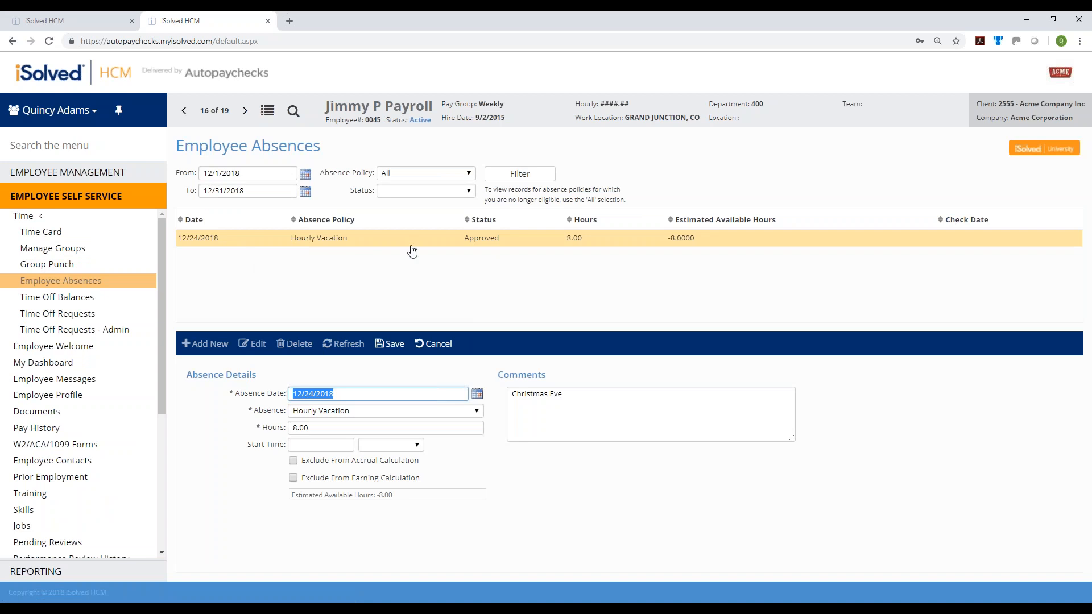
{"action": "left_click", "coordinate": [390, 344]}
{"action": "left_click", "coordinate": [200, 343]}
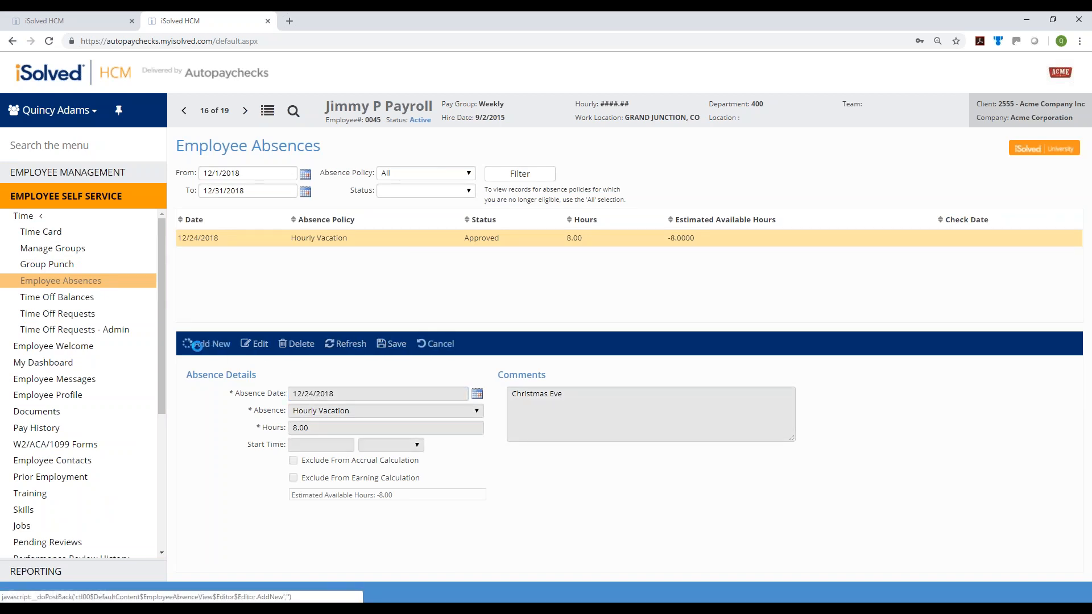
{"action": "left_click", "coordinate": [443, 411]}
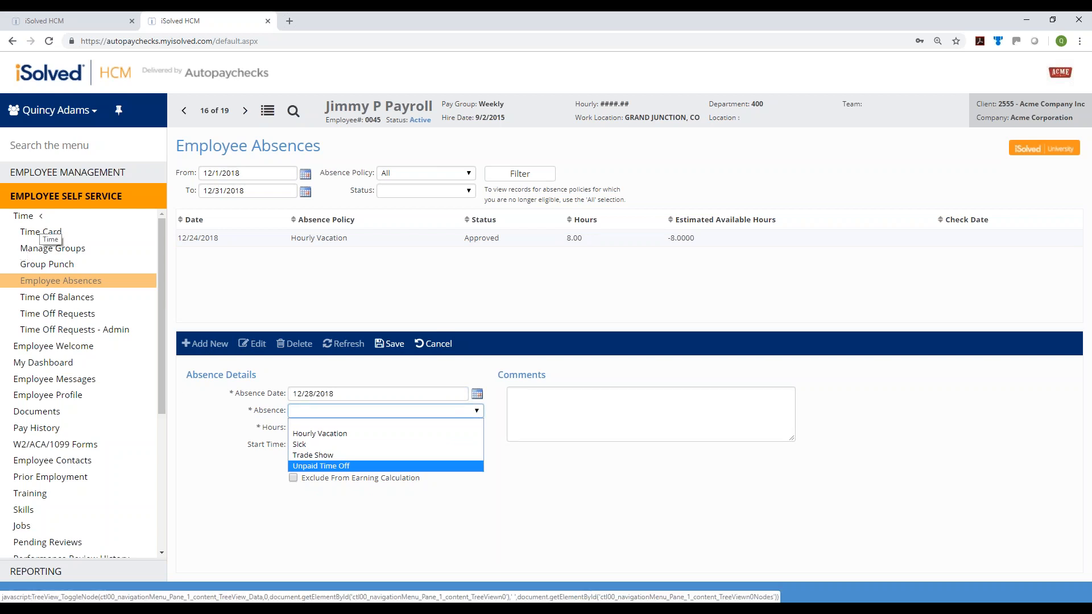
{"action": "left_click", "coordinate": [40, 234]}
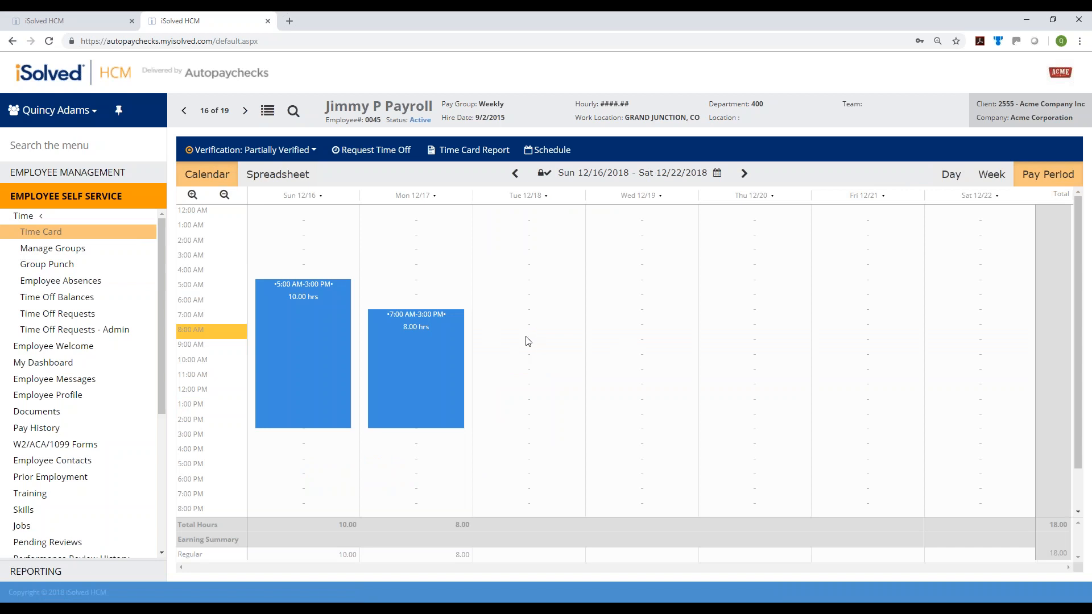
Go to the 12/23–12/29 week and try hours and punch entries on Wed 12/26, cancelling both
{"action": "left_click", "coordinate": [744, 173]}
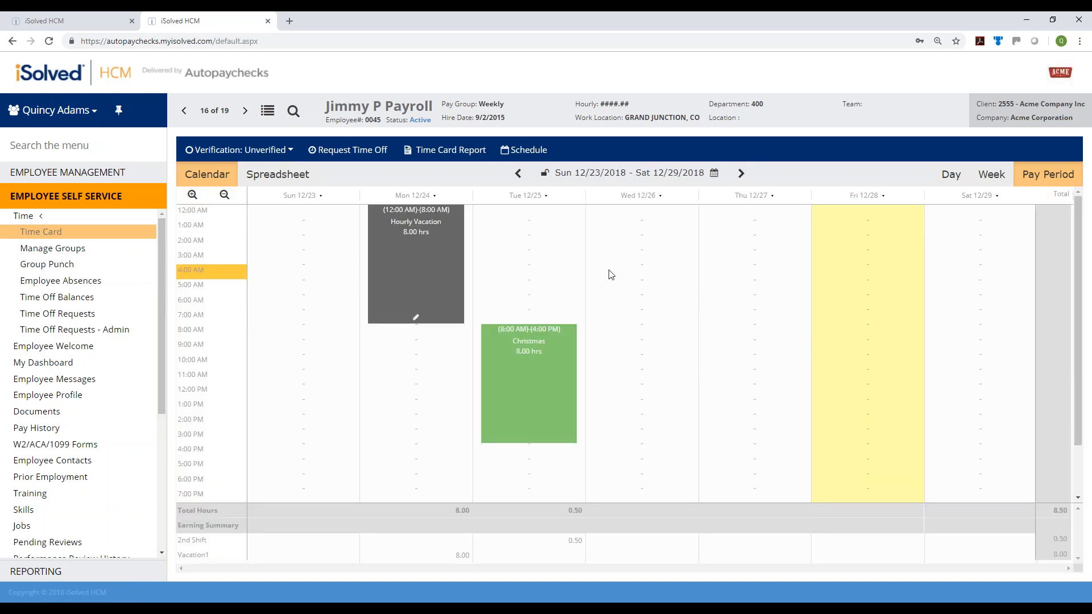
{"action": "left_click", "coordinate": [626, 332]}
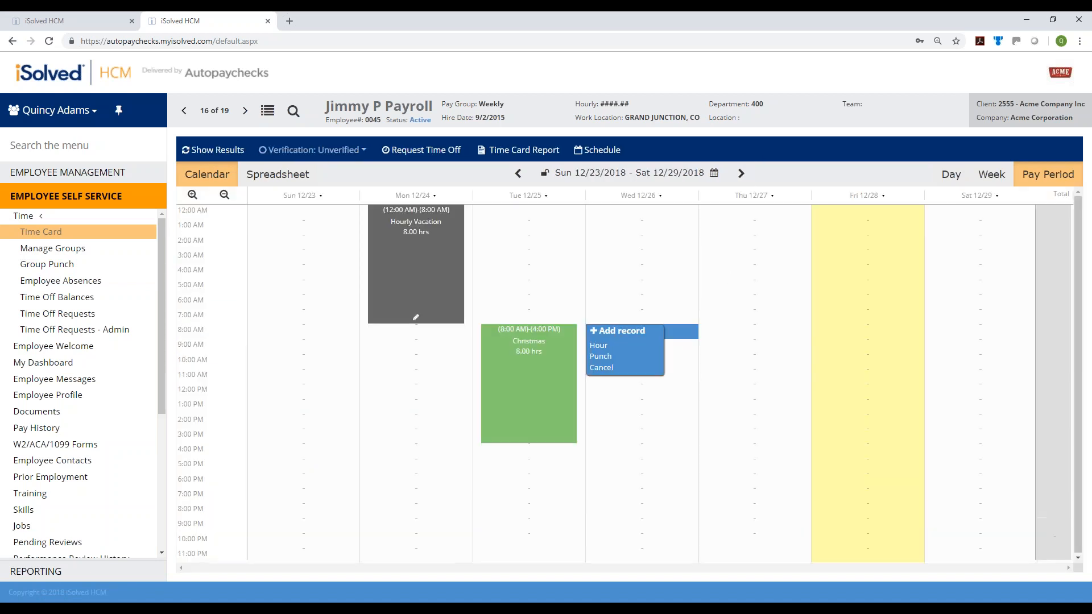
{"action": "left_click", "coordinate": [598, 345]}
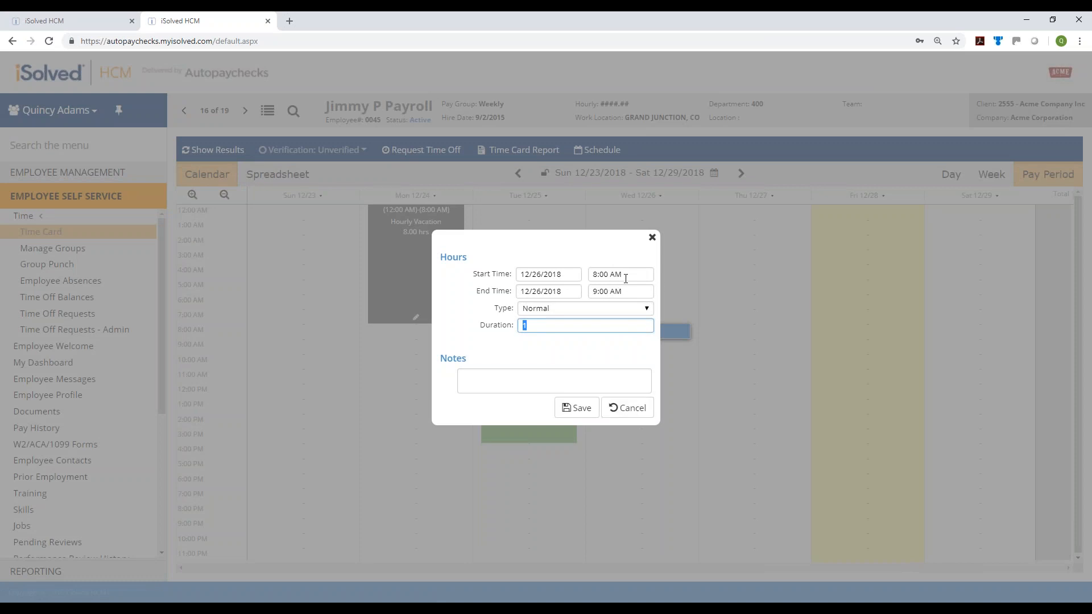
{"action": "left_click", "coordinate": [633, 409]}
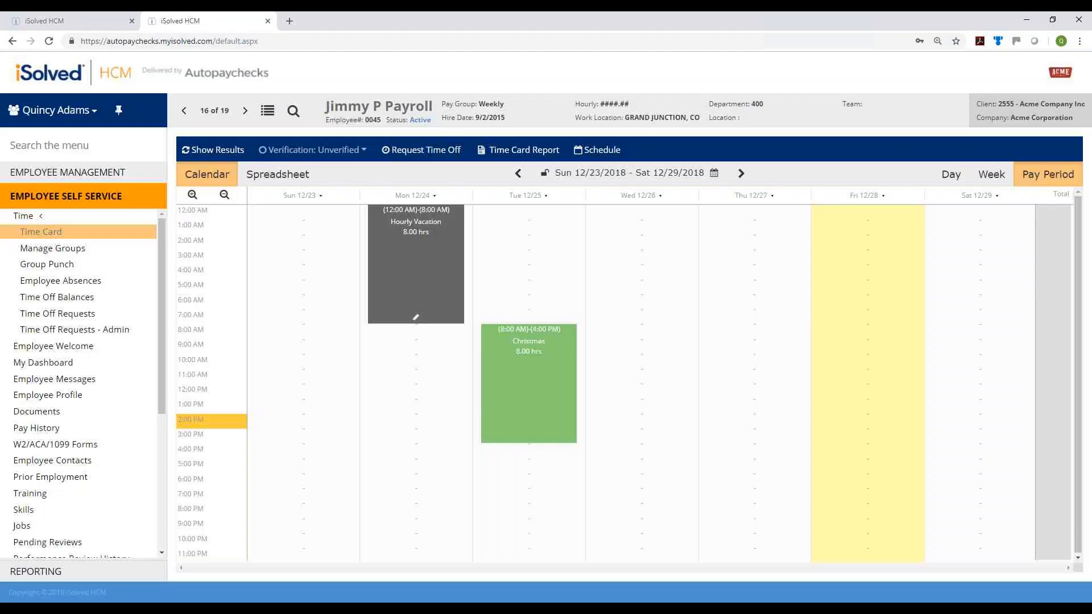
{"action": "left_click", "coordinate": [631, 324]}
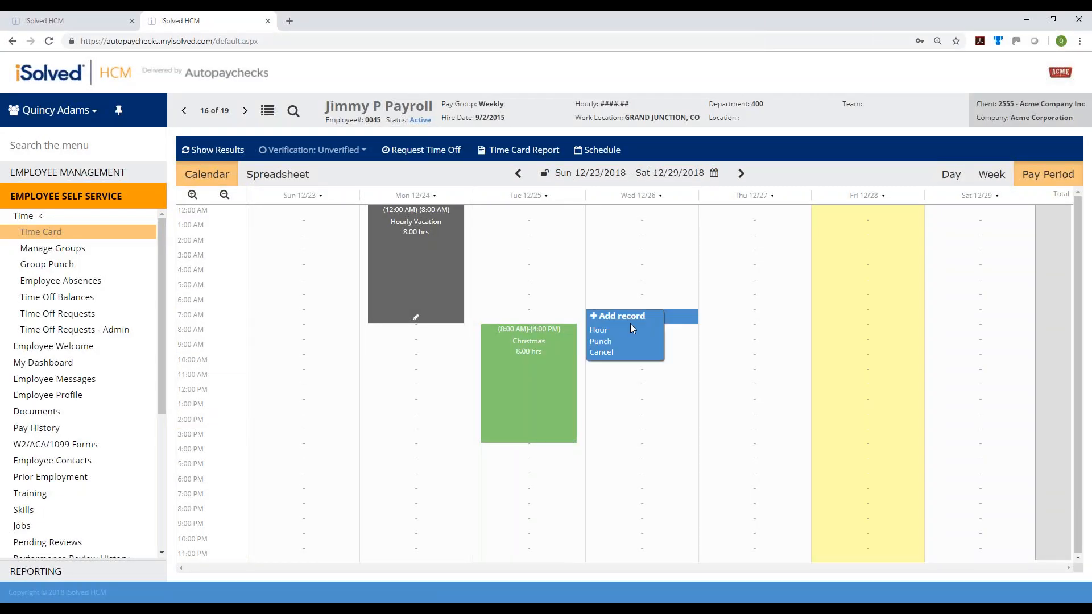
{"action": "left_click", "coordinate": [604, 342]}
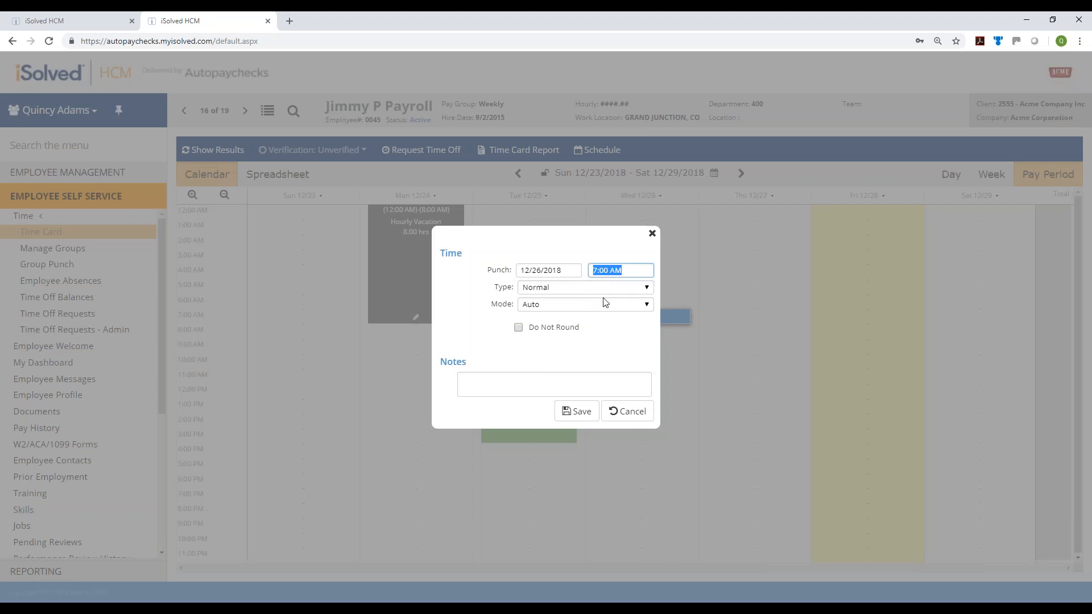
{"action": "left_click", "coordinate": [605, 301]}
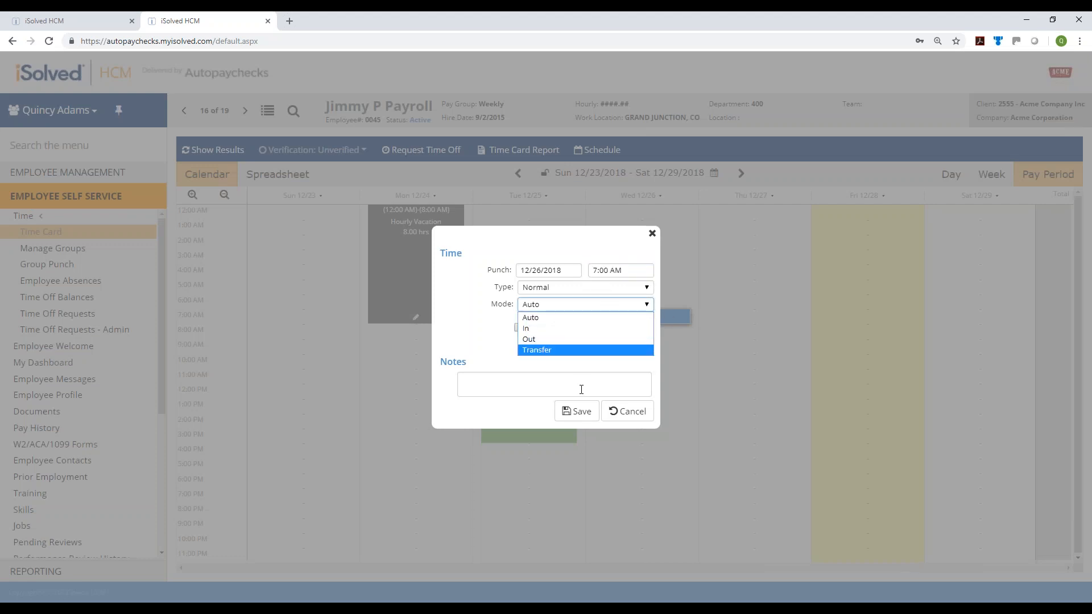
{"action": "left_click", "coordinate": [624, 408]}
{"action": "left_click", "coordinate": [626, 410]}
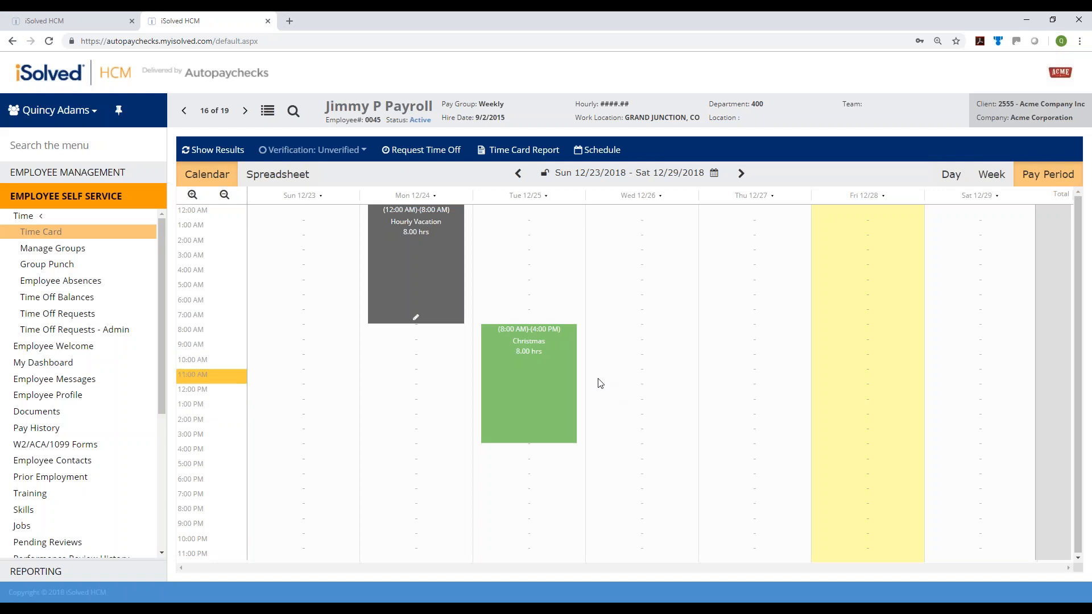
Save a 4-hour Hour entry on Wed 12/26 from 8:00 AM to 12:00 PM
{"action": "left_click", "coordinate": [641, 336]}
{"action": "left_click", "coordinate": [598, 346]}
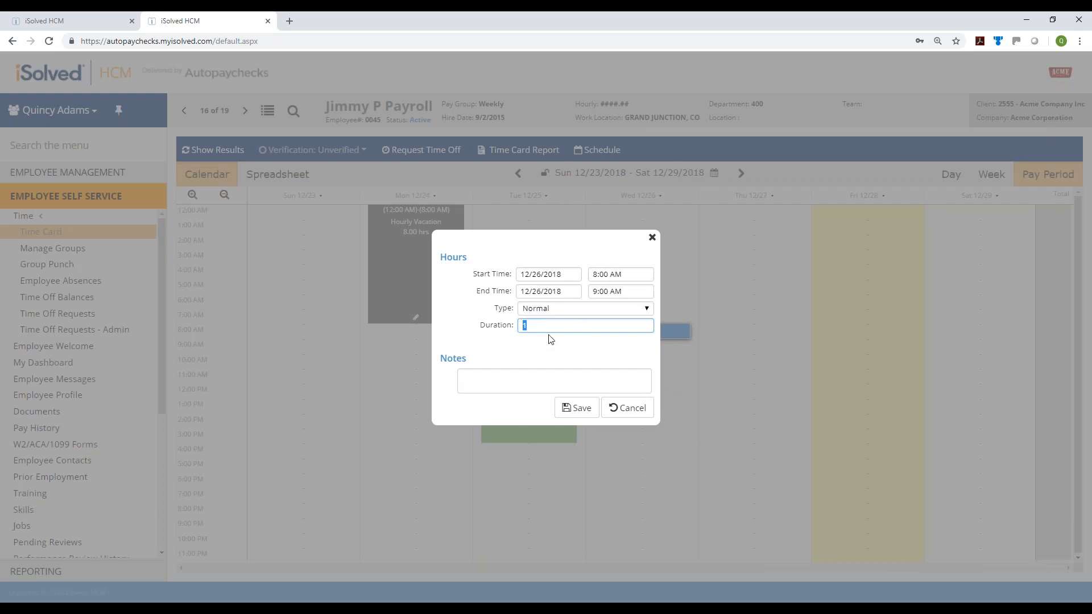
{"action": "type", "text": "4"}
{"action": "left_click", "coordinate": [511, 354]}
{"action": "left_click_drag", "start_coordinate": [638, 293], "coordinate": [586, 294]}
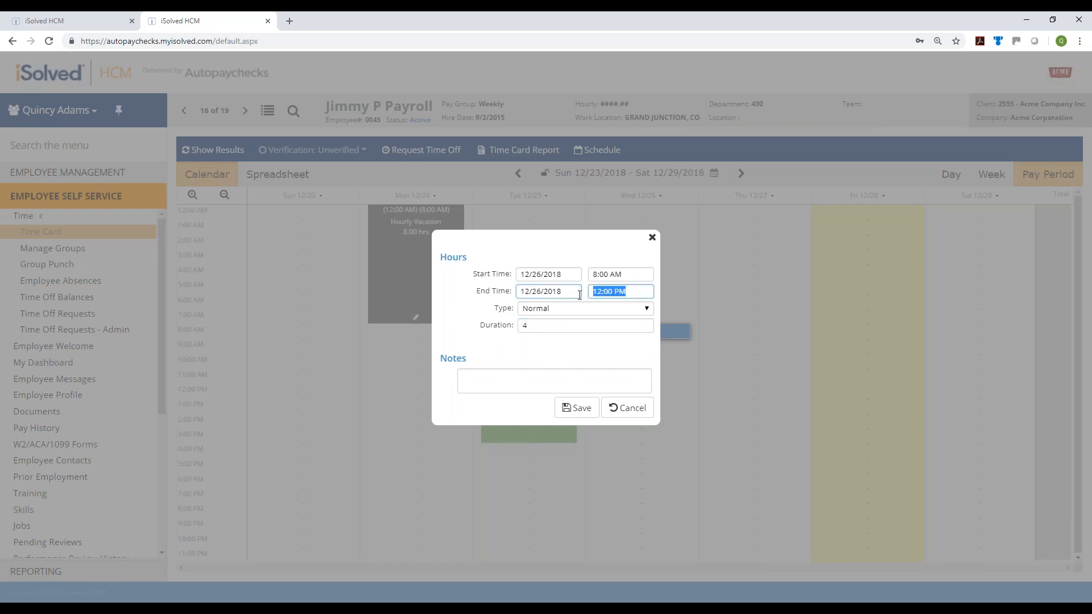
{"action": "left_click", "coordinate": [578, 407]}
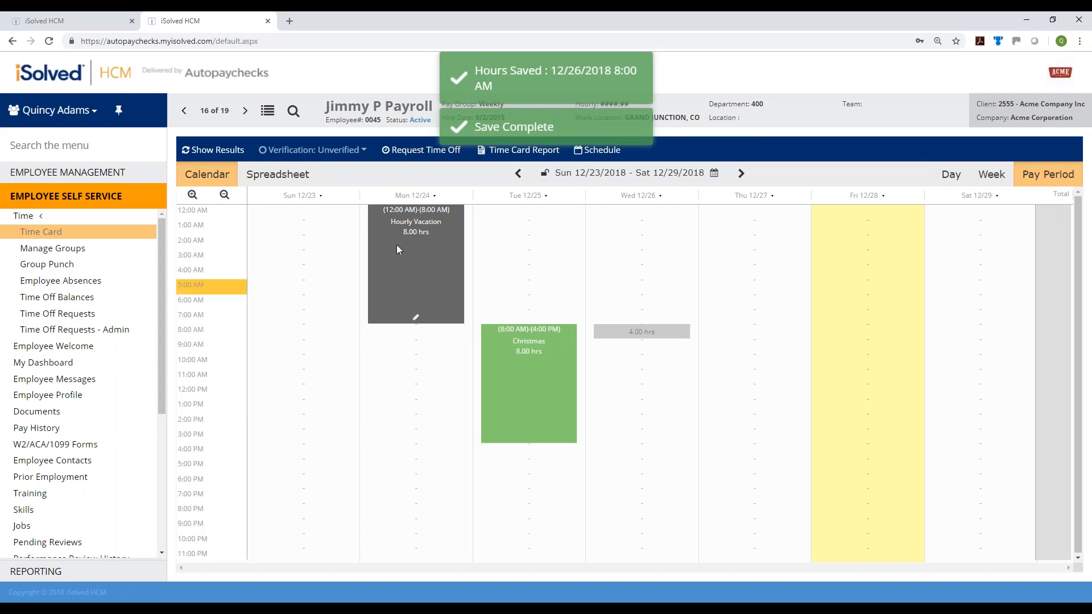
Refresh the time card to a 12.50-hour total and set its verification to Manager
{"action": "left_click", "coordinate": [228, 151]}
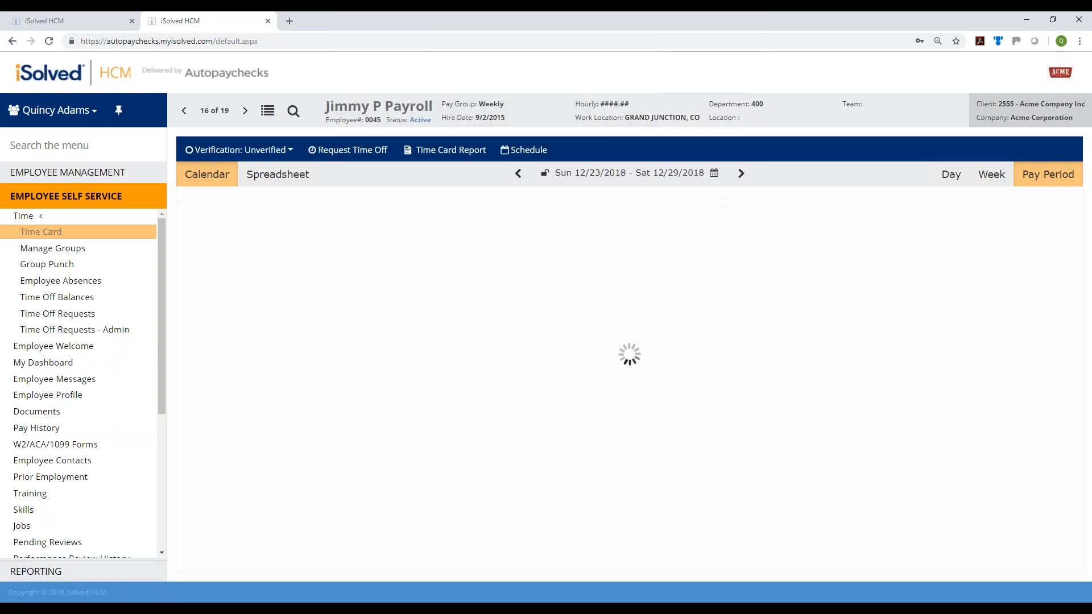
{"action": "mouse_move", "coordinate": [641, 354]}
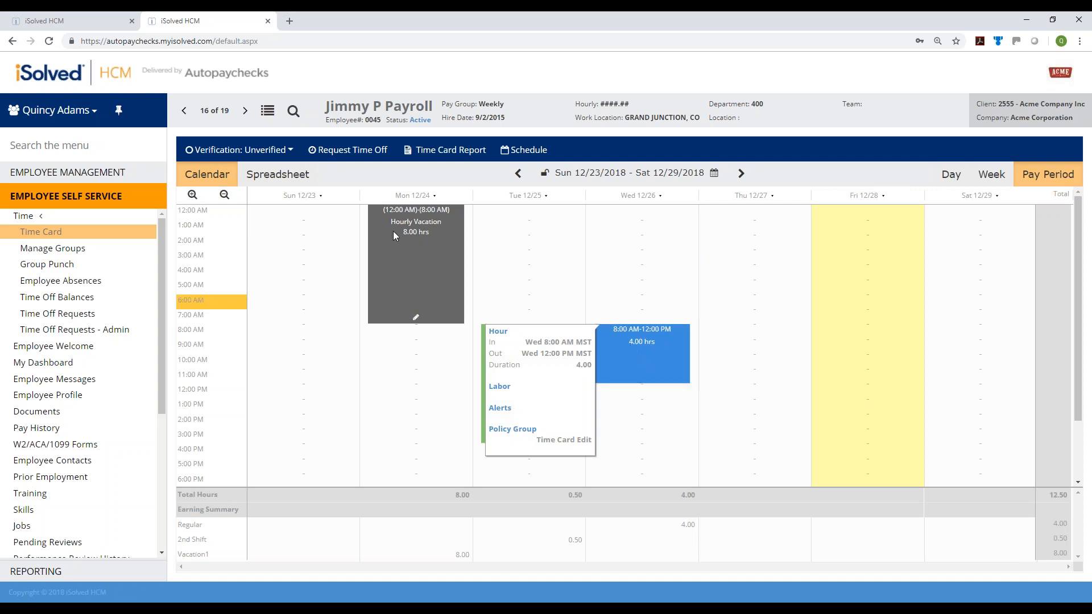
{"action": "left_click", "coordinate": [282, 152]}
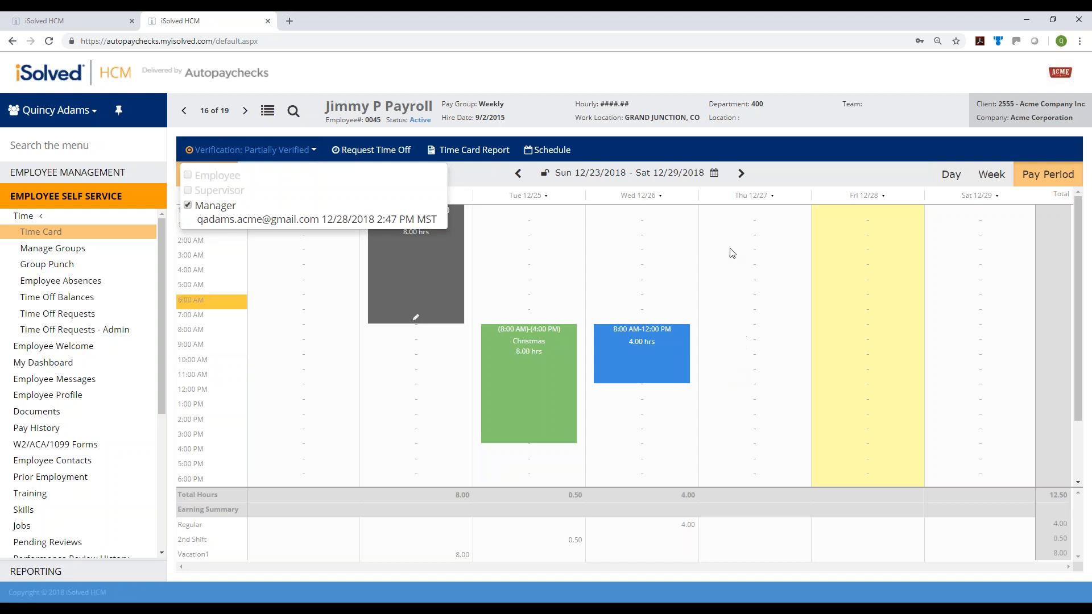
{"action": "left_click", "coordinate": [797, 168]}
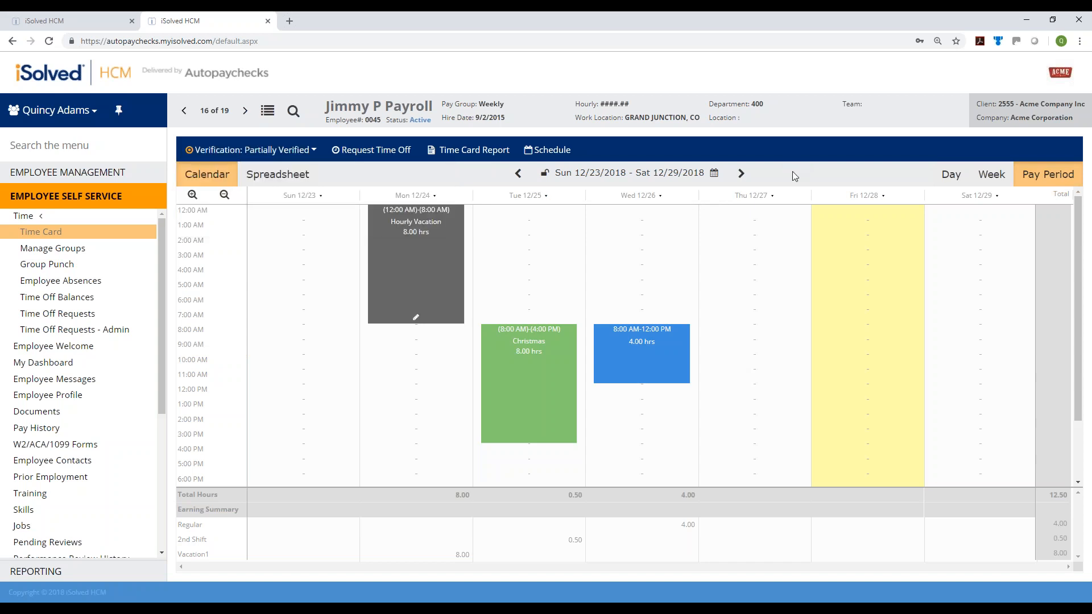
Log out of the manager account, sign in with a saved login, and close the Review and Sign dialog
{"action": "left_click", "coordinate": [62, 111]}
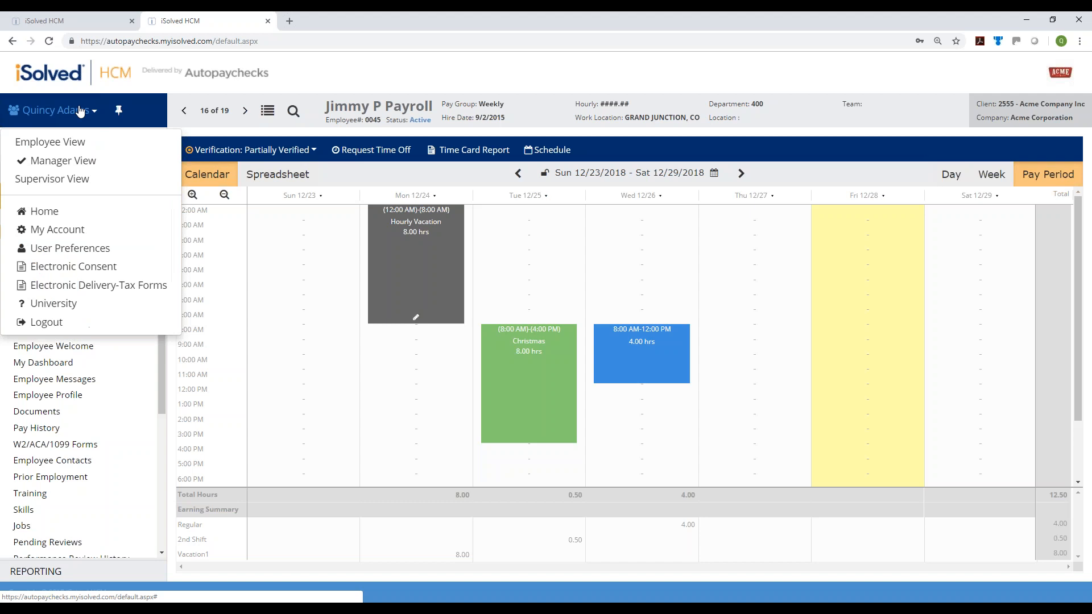
{"action": "left_click", "coordinate": [75, 321]}
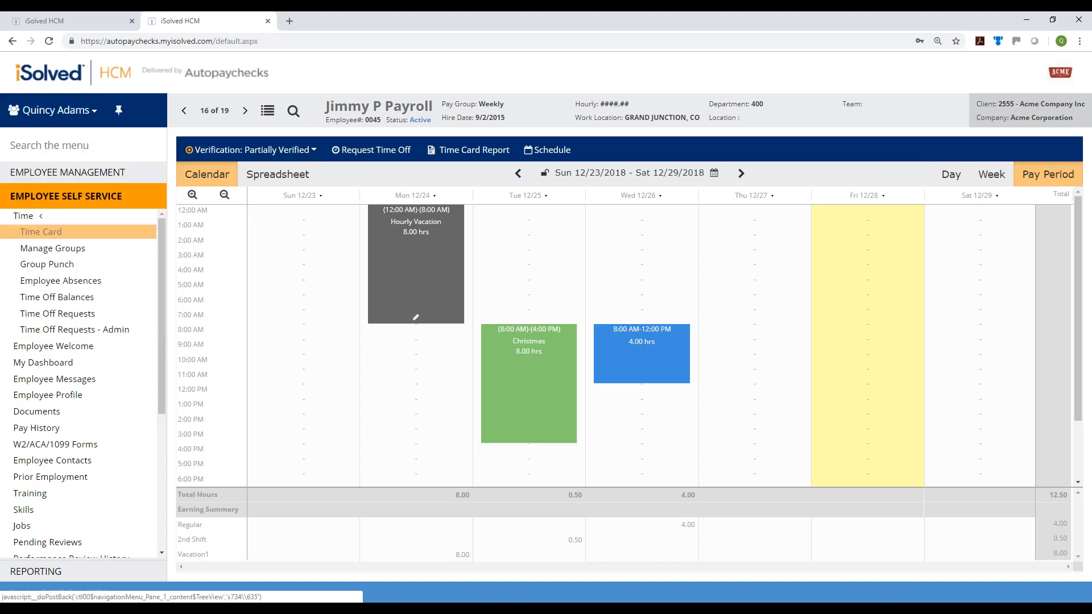
{"action": "left_click", "coordinate": [553, 215]}
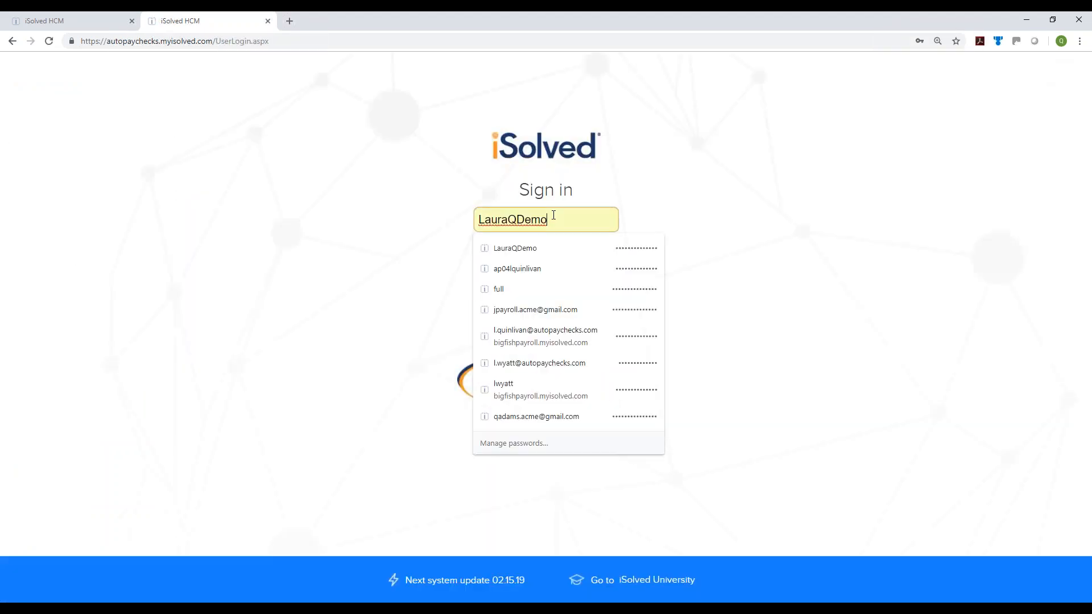
{"action": "left_click", "coordinate": [542, 285]}
{"action": "left_click", "coordinate": [542, 284]}
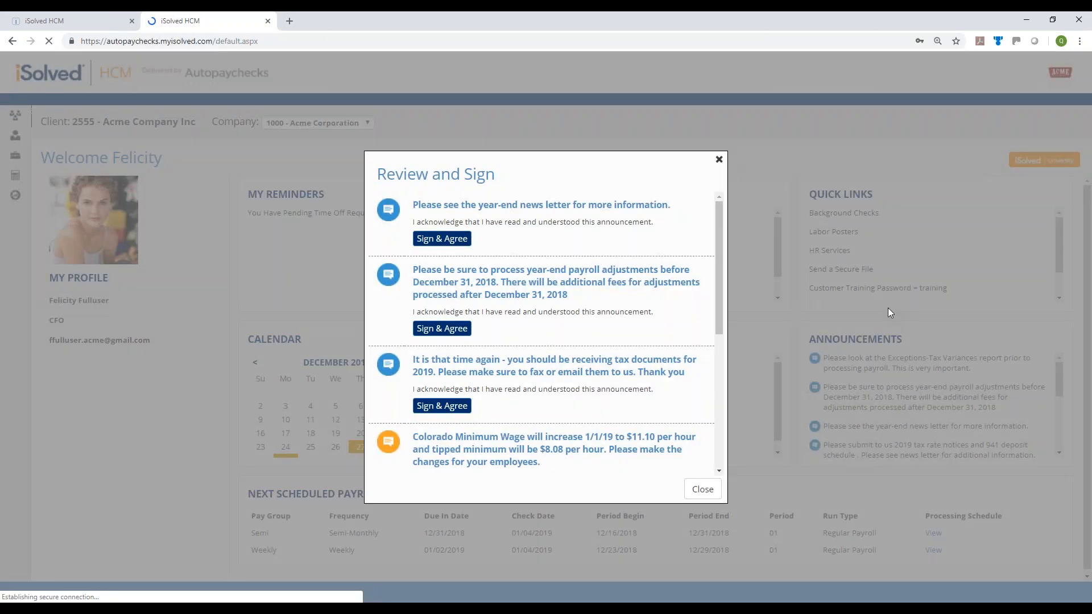
{"action": "left_click", "coordinate": [702, 489]}
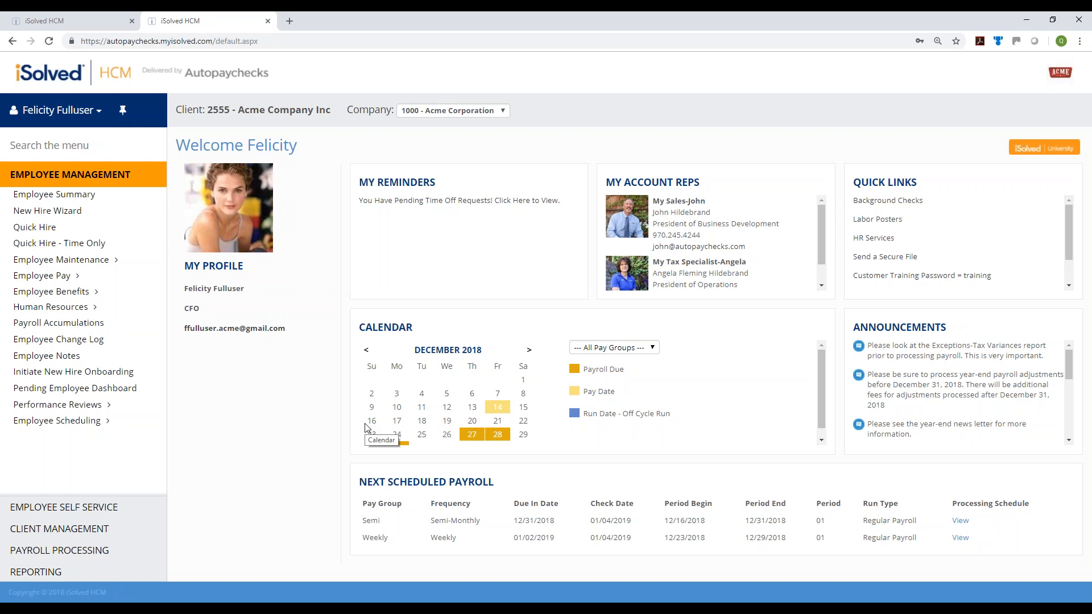
On Employee Self Service's My Dashboard, show Earnings Summary of Hours for the Weekly pay group
{"action": "left_click", "coordinate": [113, 507]}
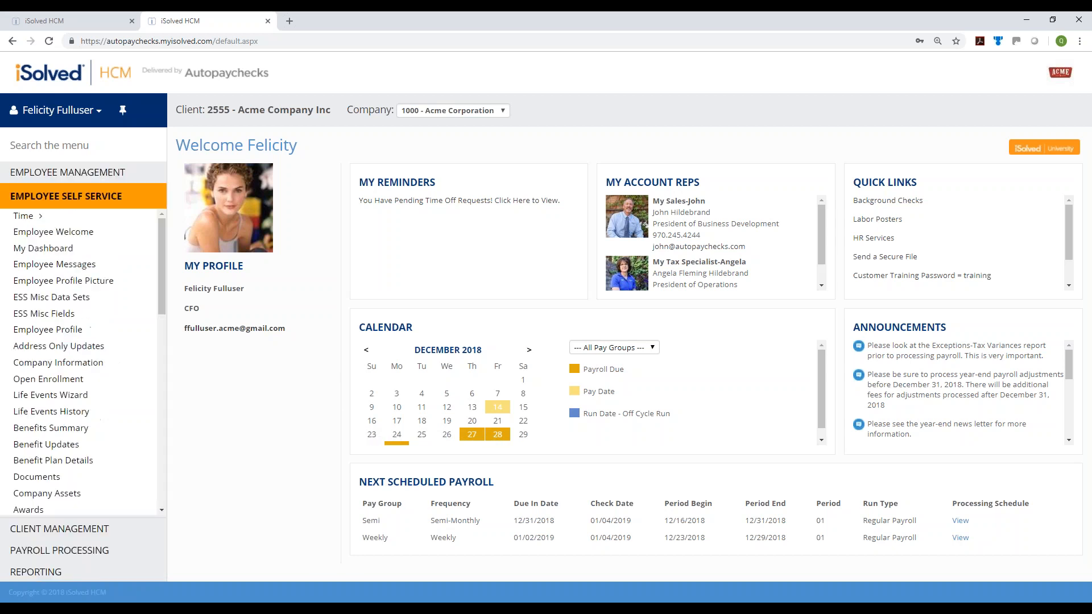
{"action": "left_click", "coordinate": [30, 252]}
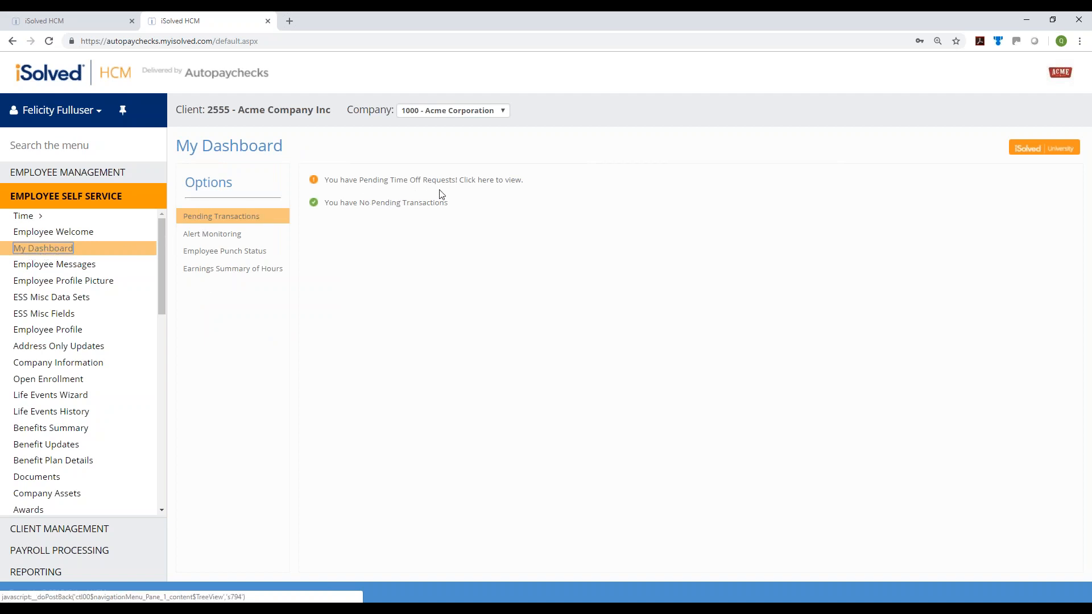
{"action": "left_click", "coordinate": [198, 234]}
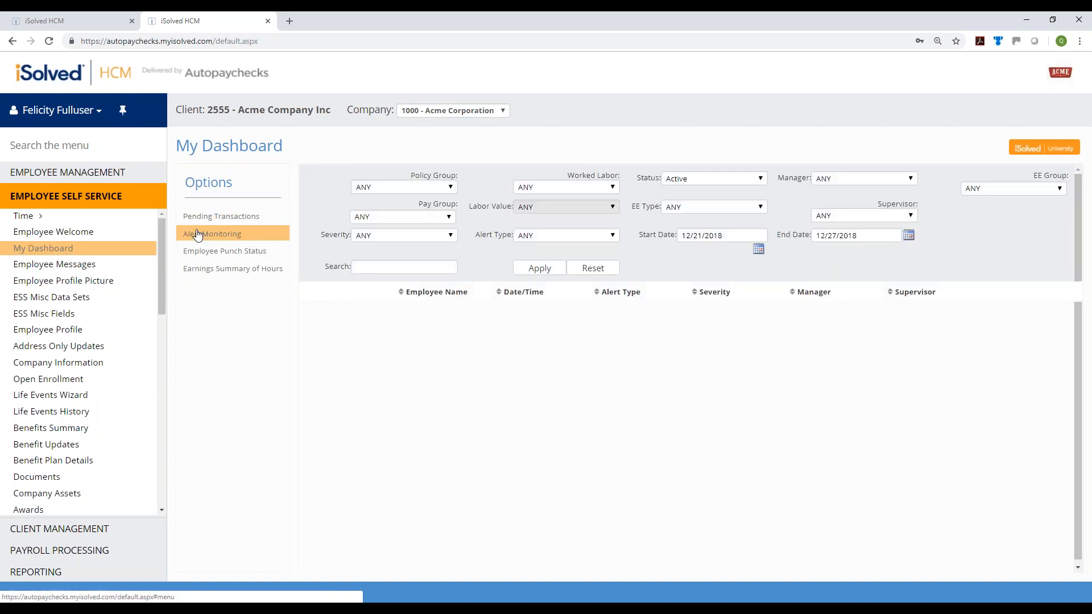
{"action": "left_click", "coordinate": [539, 267]}
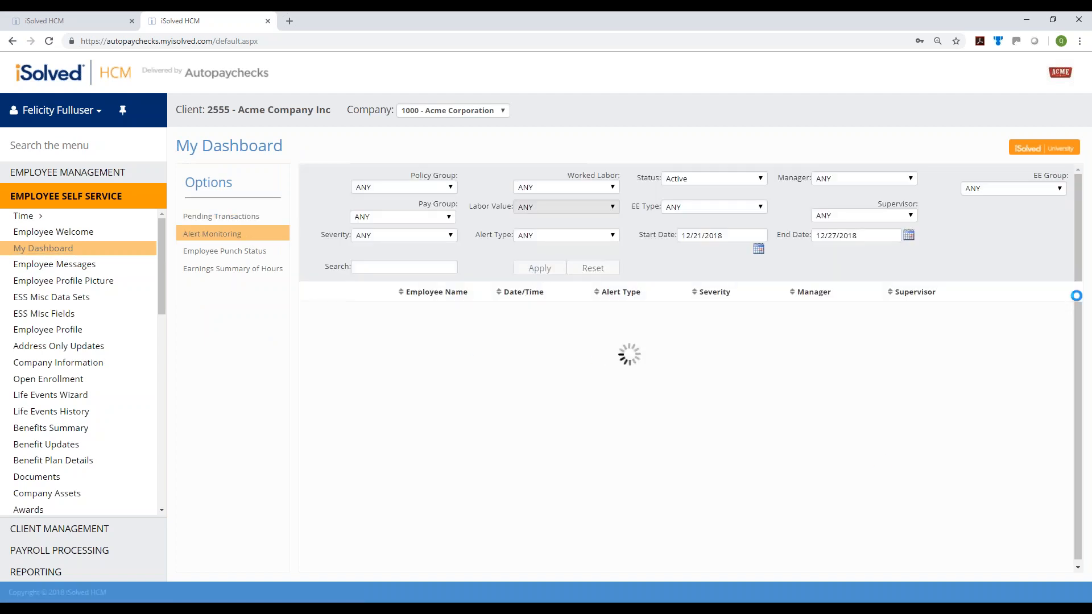
{"action": "left_click", "coordinate": [268, 275]}
{"action": "left_click", "coordinate": [1066, 206]}
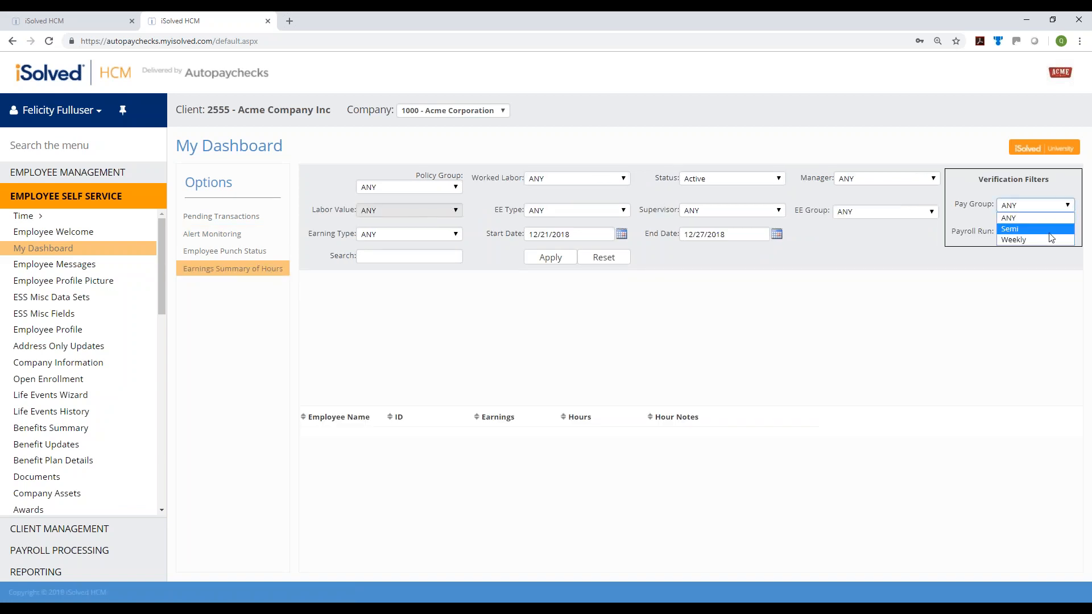
{"action": "left_click", "coordinate": [1049, 239]}
{"action": "left_click", "coordinate": [549, 257]}
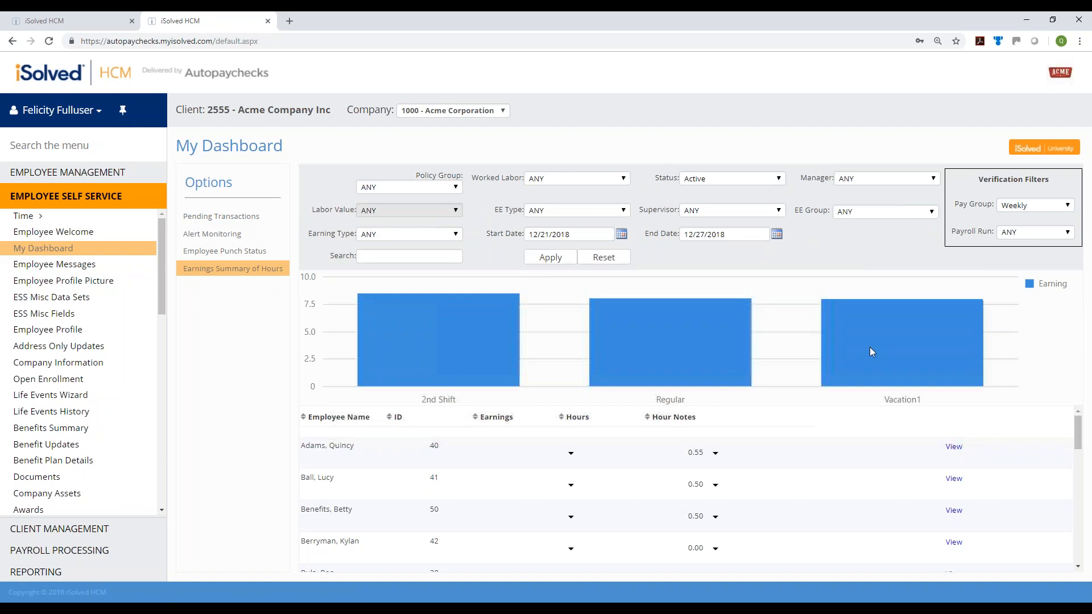
{"action": "scroll", "coordinate": [860, 514], "scroll_direction": "down", "scroll_amount": 2}
{"action": "scroll", "coordinate": [860, 514], "scroll_direction": "up", "scroll_amount": 2}
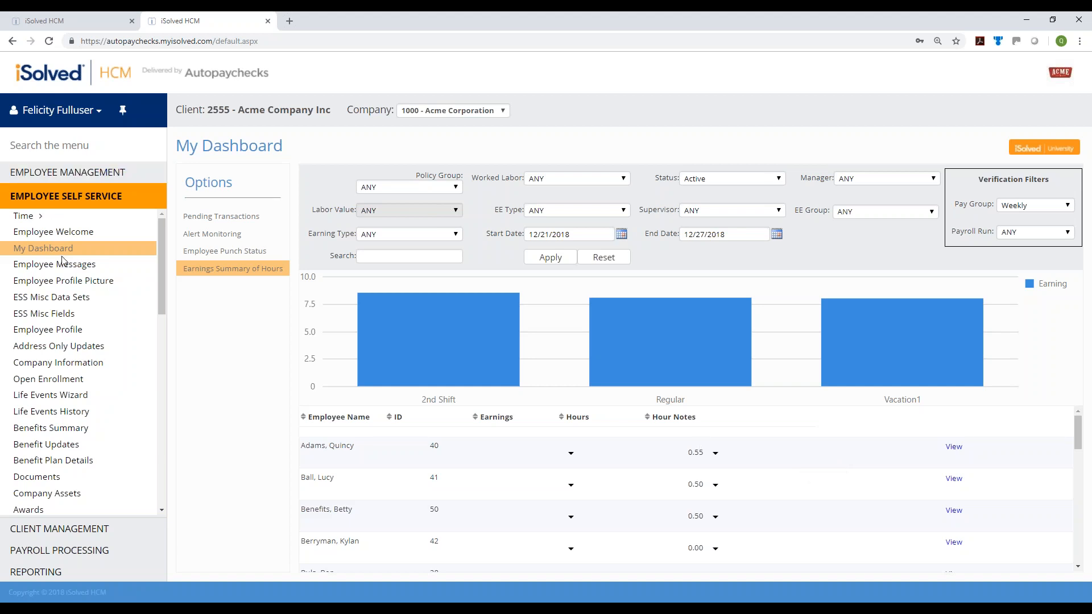
Open Close Pay Period for the Semi 12/16–12/31/2018 run and list its timecard reports
{"action": "left_click", "coordinate": [77, 554]}
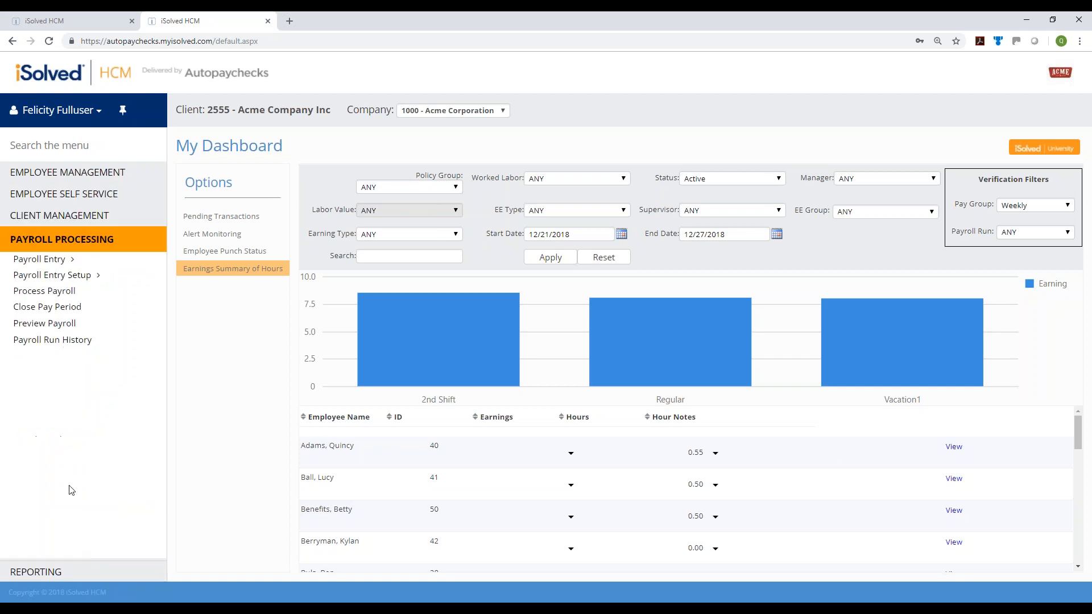
{"action": "left_click", "coordinate": [25, 310]}
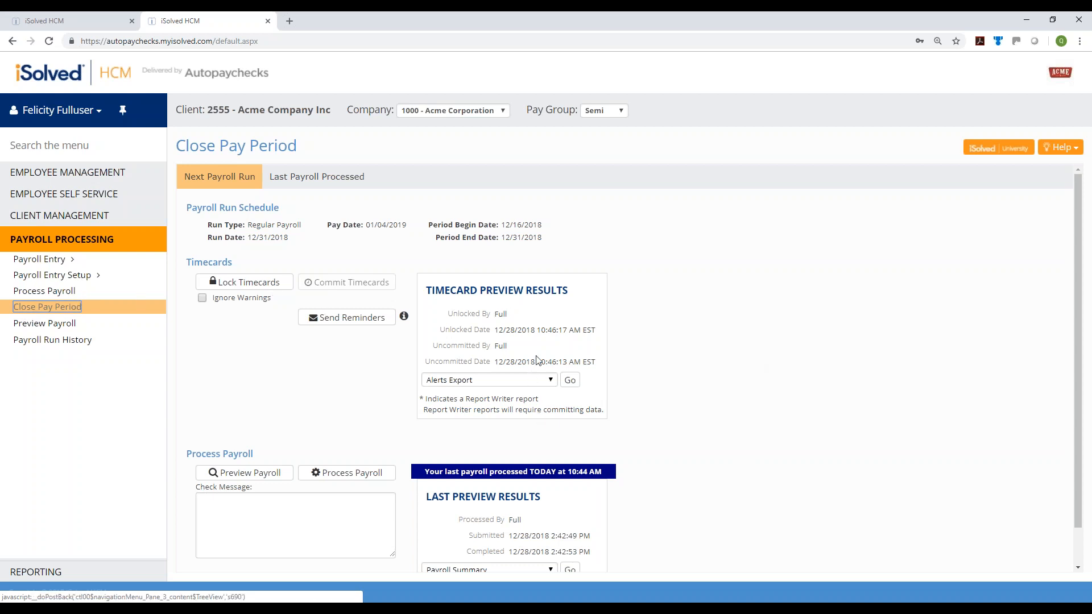
{"action": "left_click", "coordinate": [539, 381]}
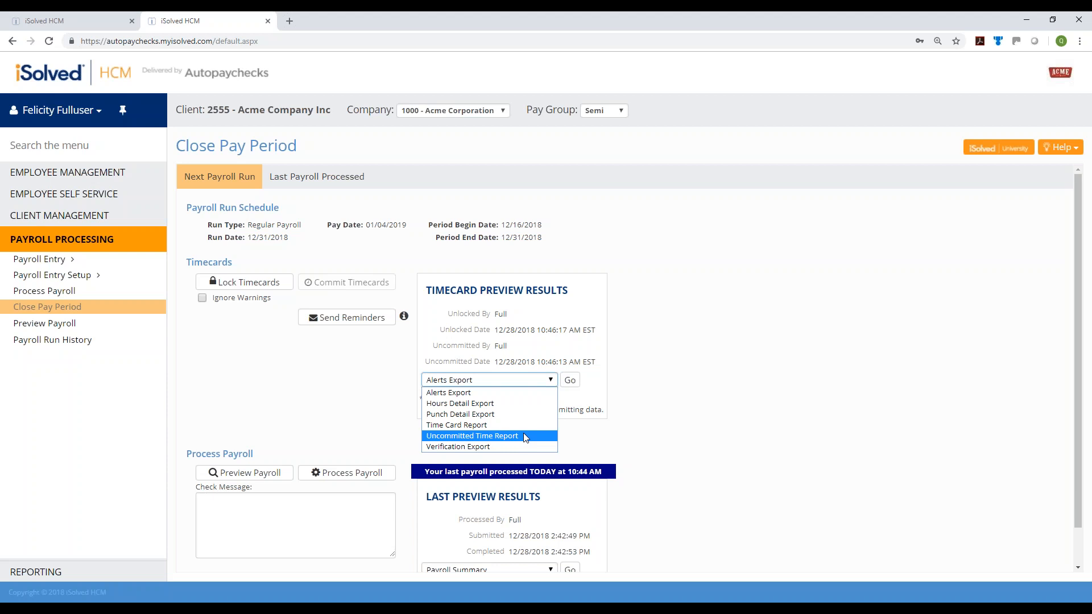
Lock the Semi timecards, then commit them with Ignore Warnings checked
{"action": "left_click", "coordinate": [811, 477]}
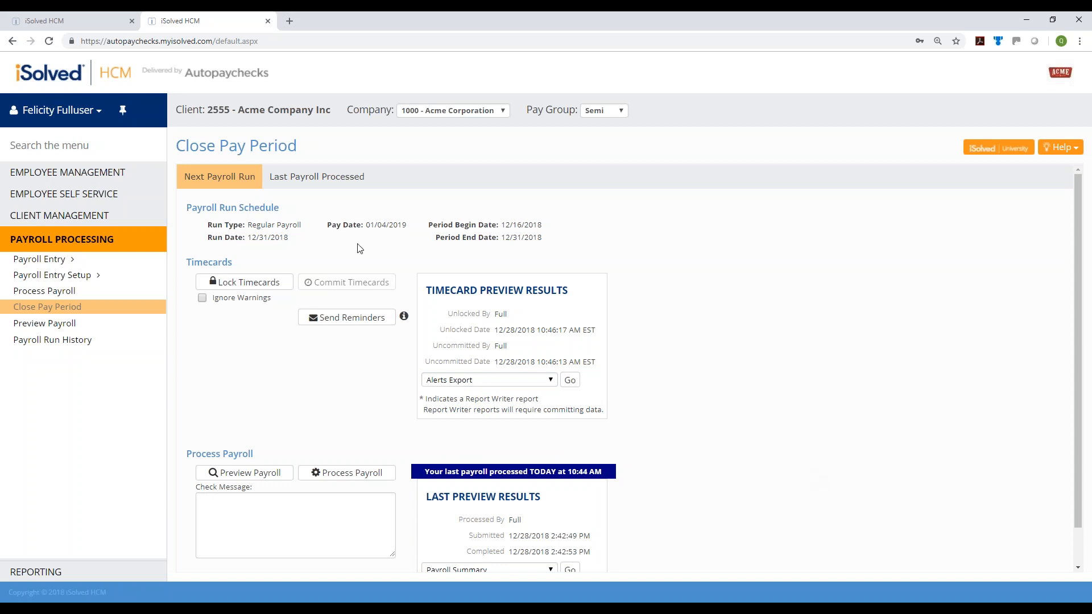
{"action": "left_click", "coordinate": [262, 282]}
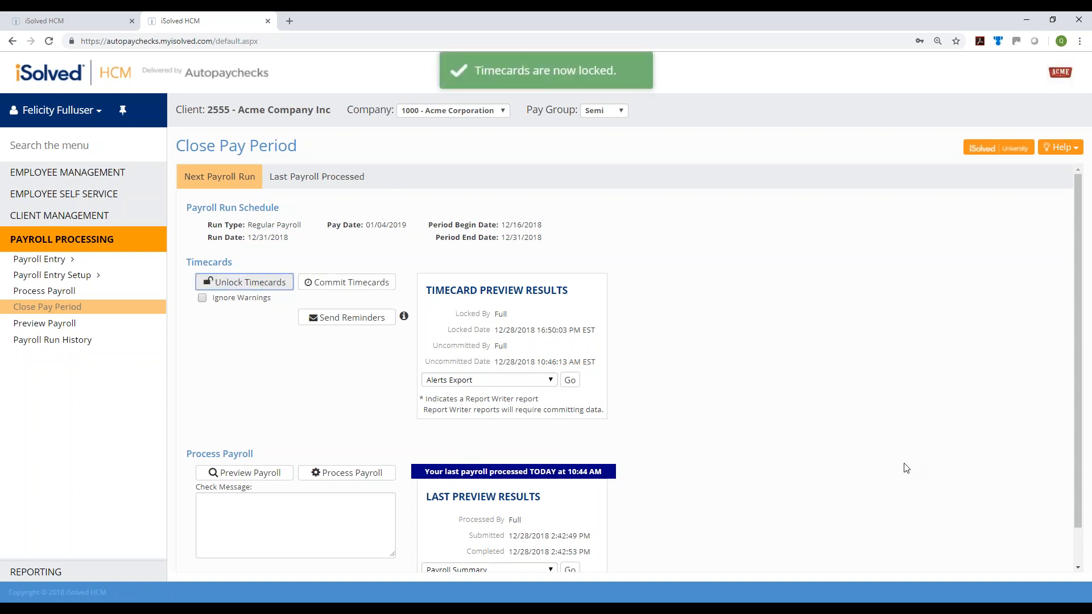
{"action": "left_click", "coordinate": [347, 282]}
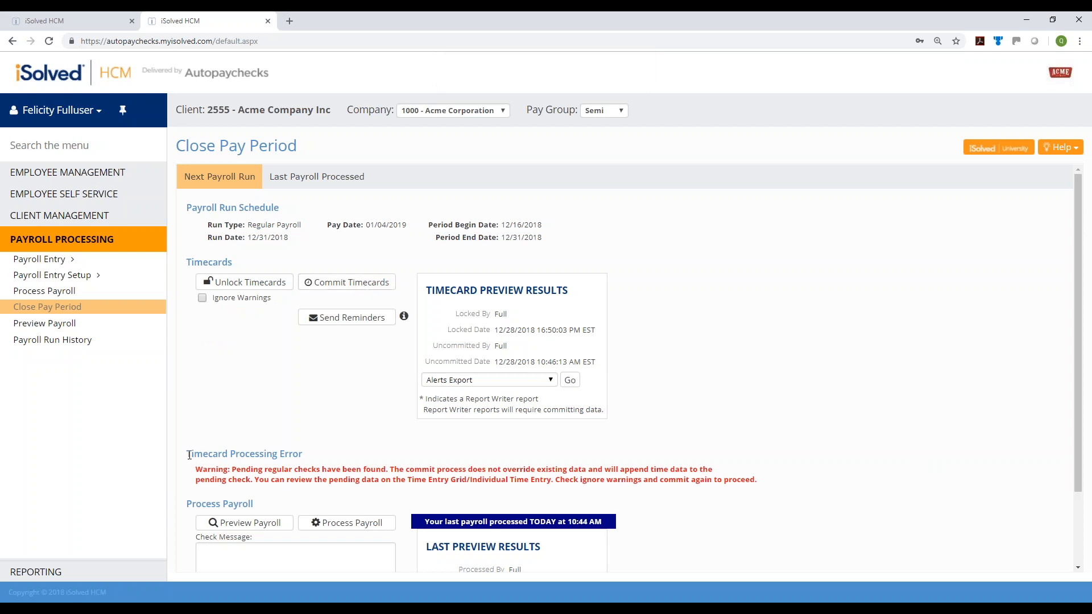
{"action": "left_click_drag", "start_coordinate": [189, 455], "coordinate": [312, 459]}
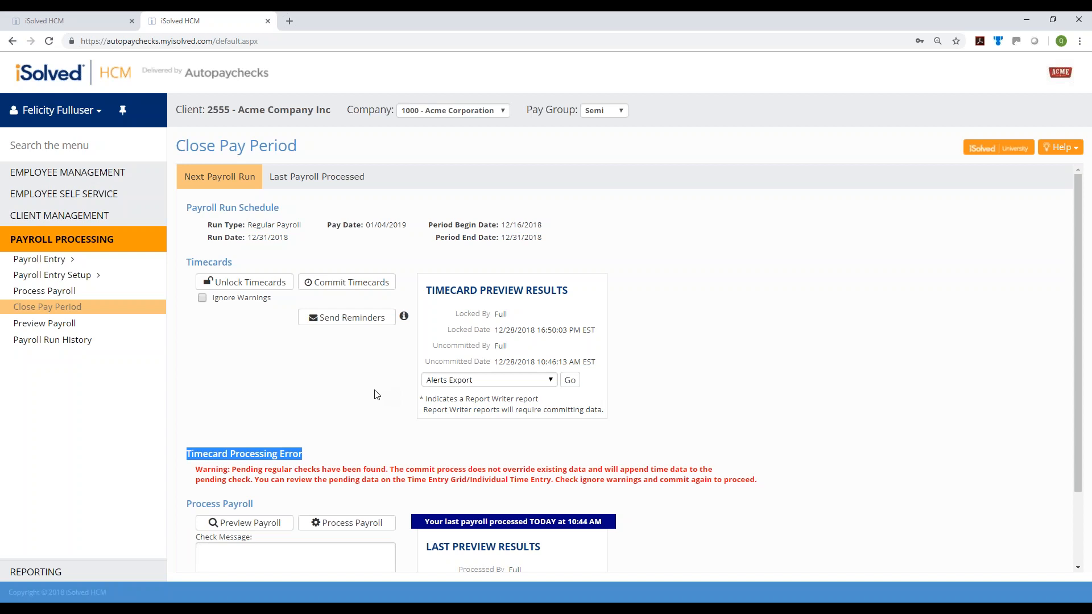
{"action": "left_click", "coordinate": [205, 300]}
{"action": "left_click", "coordinate": [350, 283]}
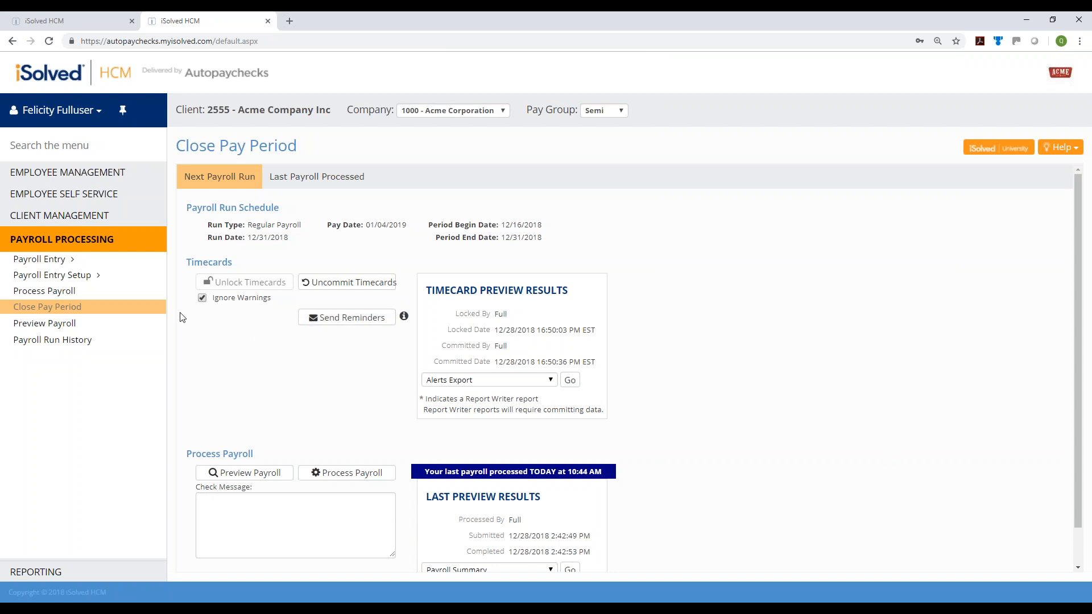
{"action": "left_click", "coordinate": [49, 261]}
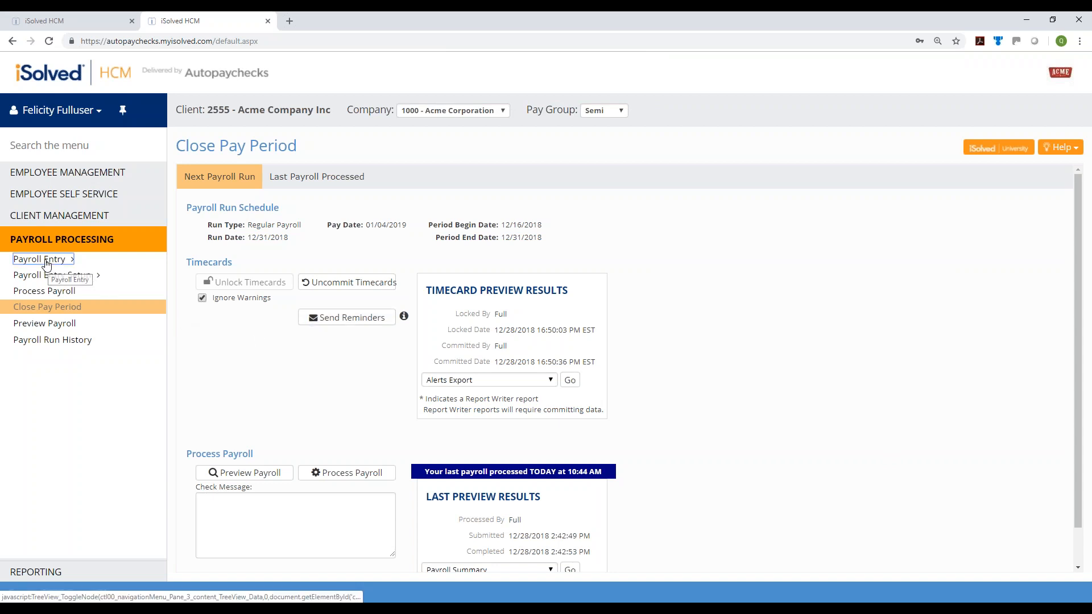
{"action": "left_click", "coordinate": [51, 275]}
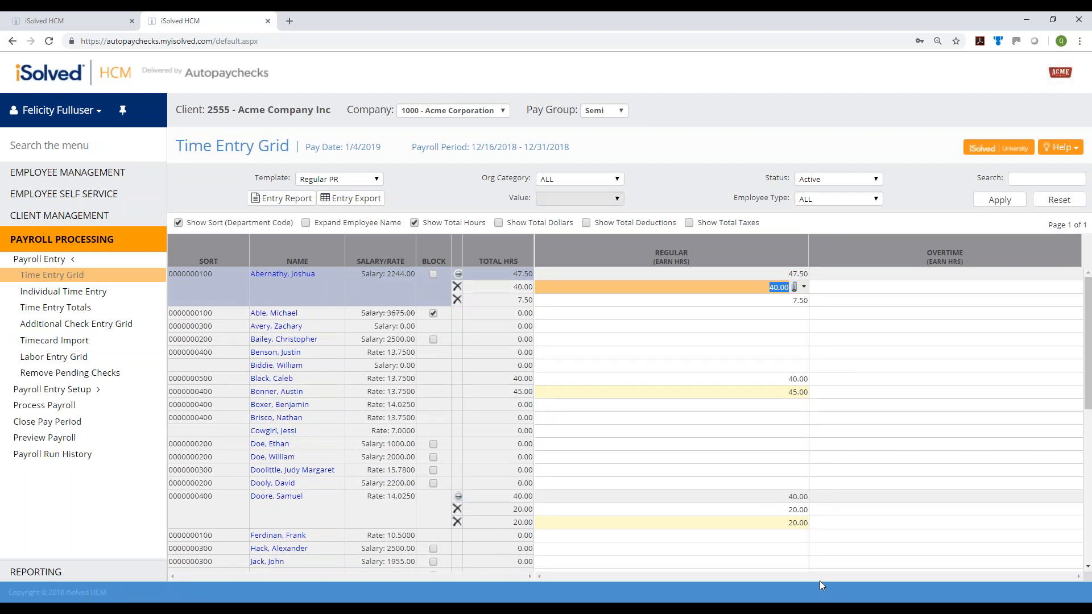
{"action": "scroll", "coordinate": [819, 526], "scroll_direction": "down", "scroll_amount": 3}
{"action": "scroll", "coordinate": [819, 526], "scroll_direction": "down", "scroll_amount": 2}
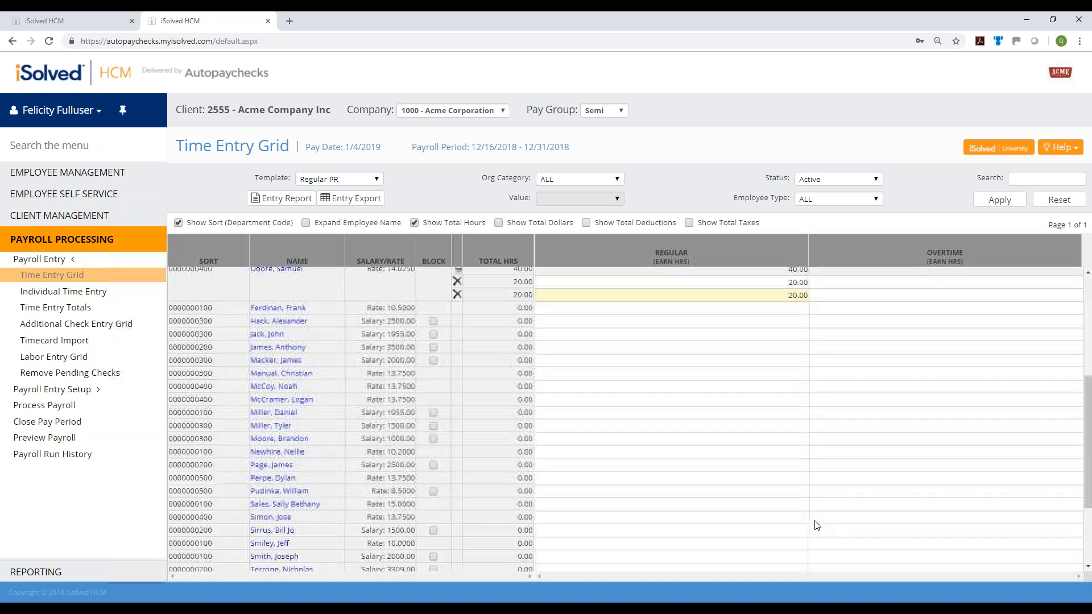
{"action": "scroll", "coordinate": [771, 469], "scroll_direction": "up", "scroll_amount": 4}
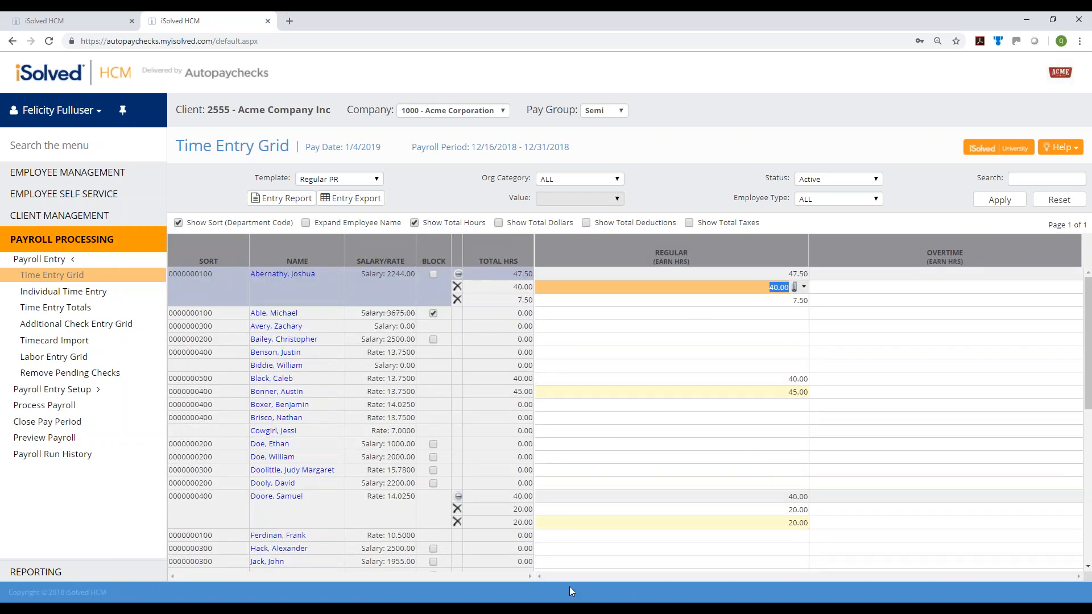
{"action": "left_click", "coordinate": [80, 310]}
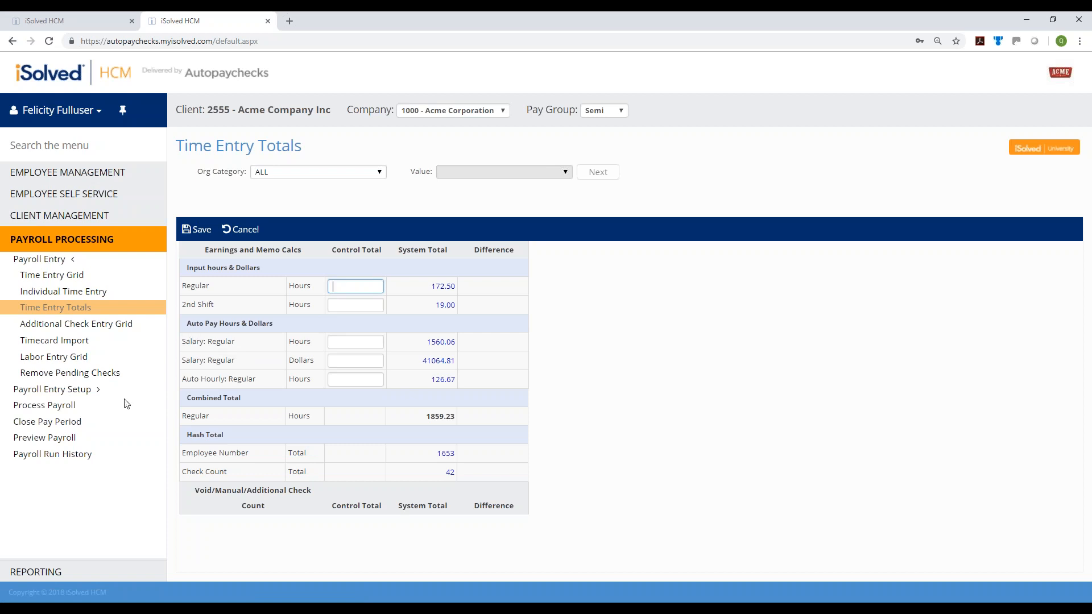
{"action": "left_click", "coordinate": [60, 428]}
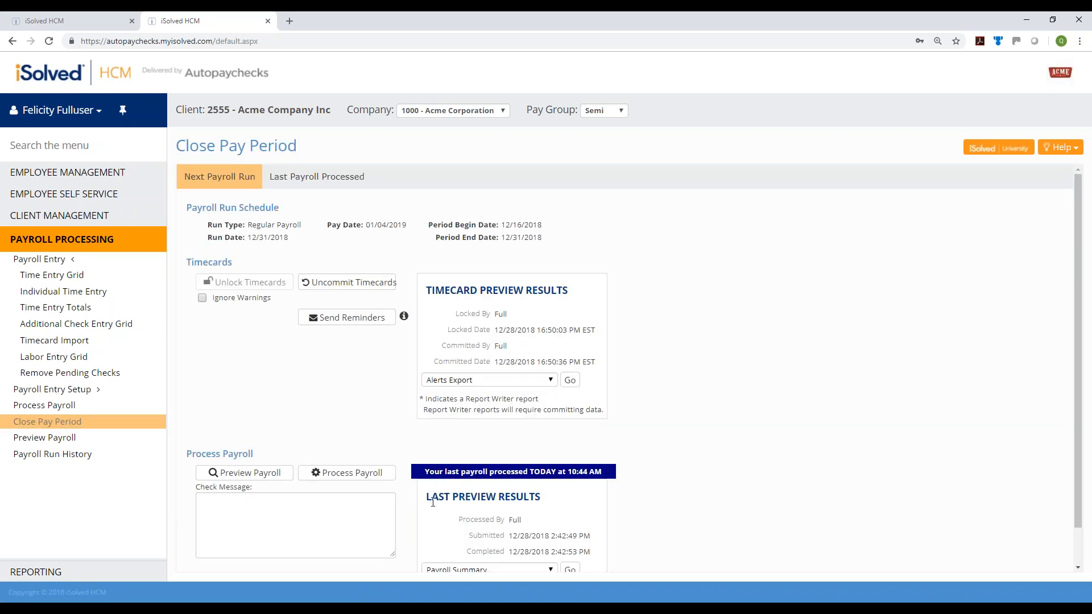
{"action": "scroll", "coordinate": [671, 427], "scroll_direction": "down", "scroll_amount": 1}
{"action": "left_click", "coordinate": [478, 532]}
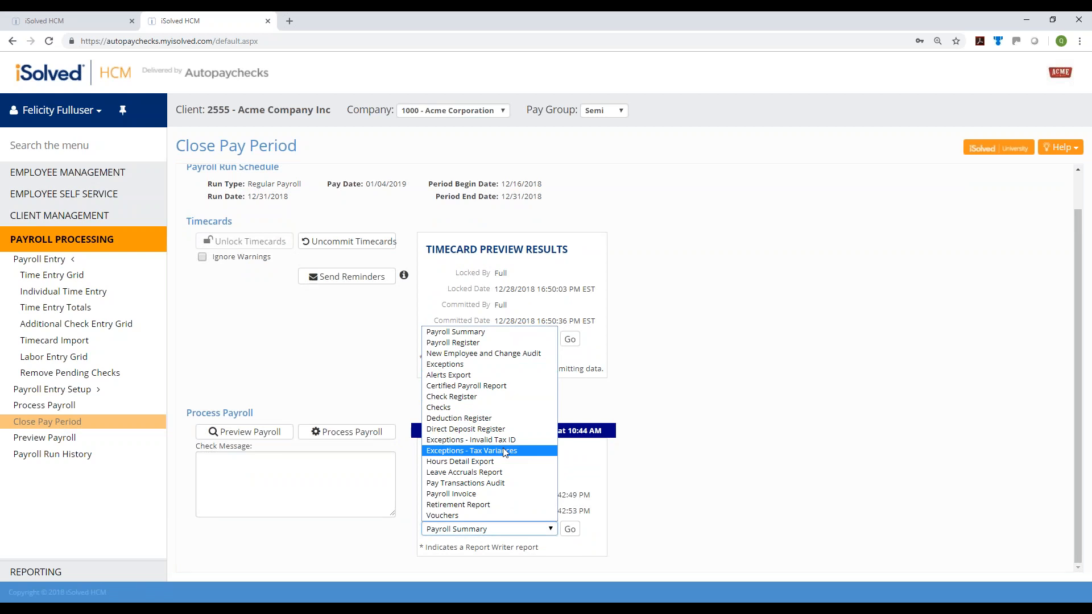
{"action": "key", "text": "Up"}
{"action": "key", "text": "Up"}
{"action": "key", "text": "Up"}
{"action": "key", "text": "Up"}
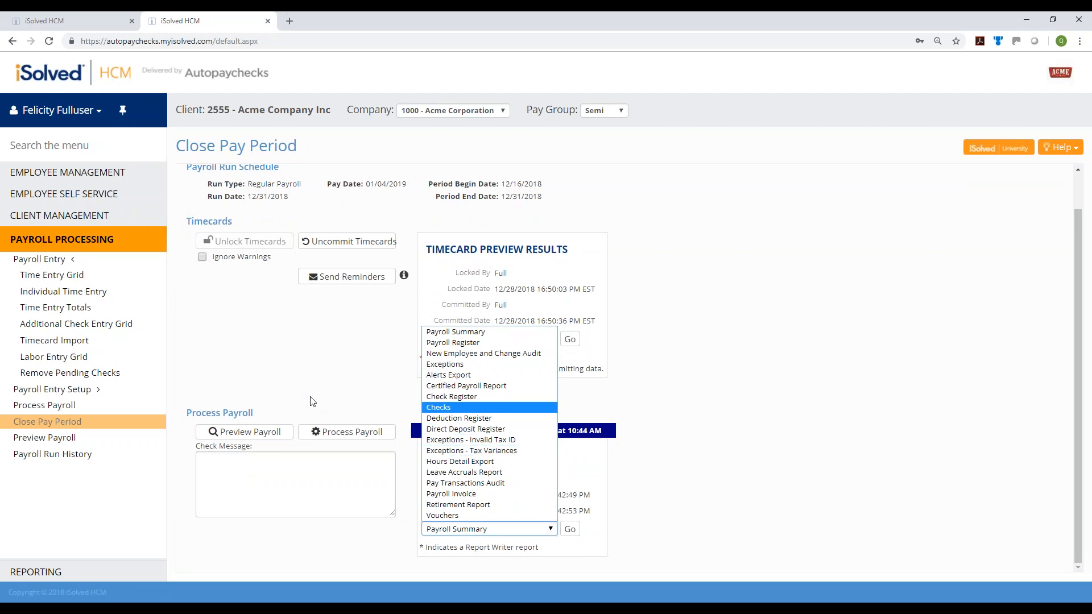
{"action": "left_click", "coordinate": [305, 397]}
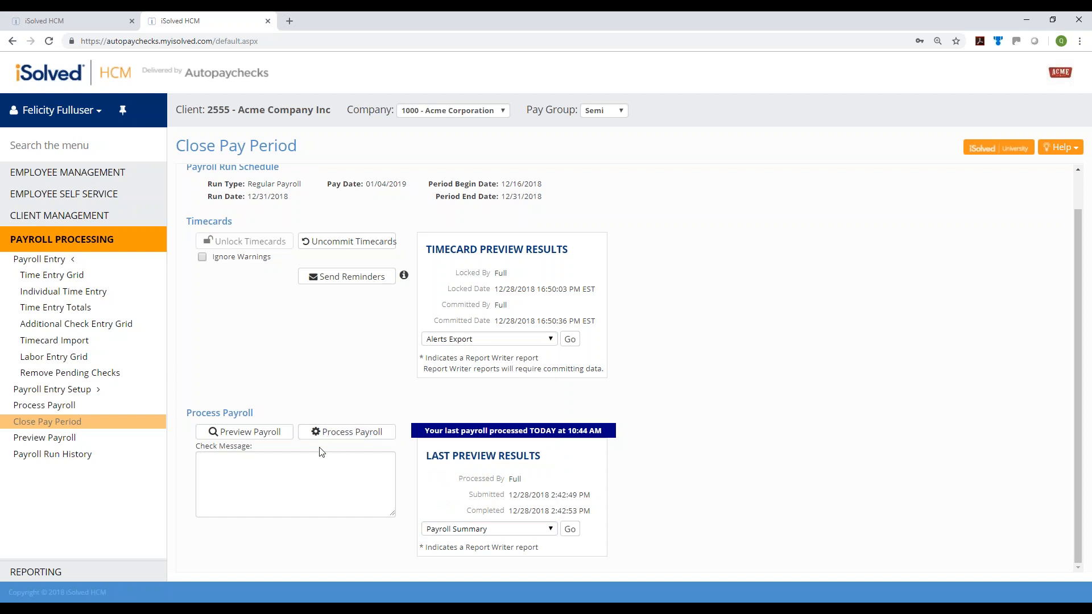
Open Report Archive under Reporting
{"action": "left_click", "coordinate": [16, 572]}
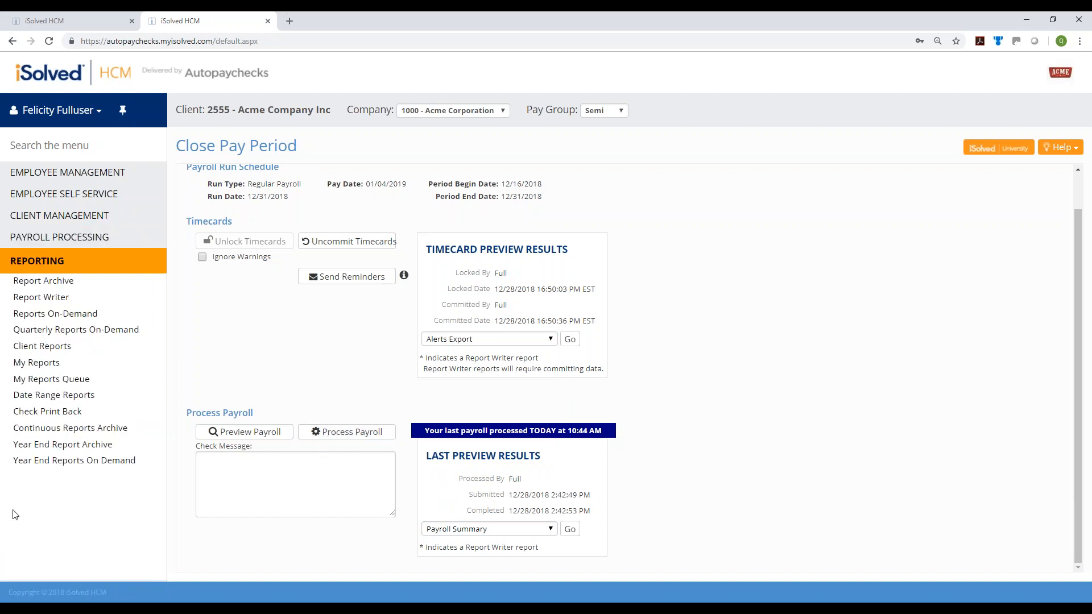
{"action": "left_click", "coordinate": [46, 281]}
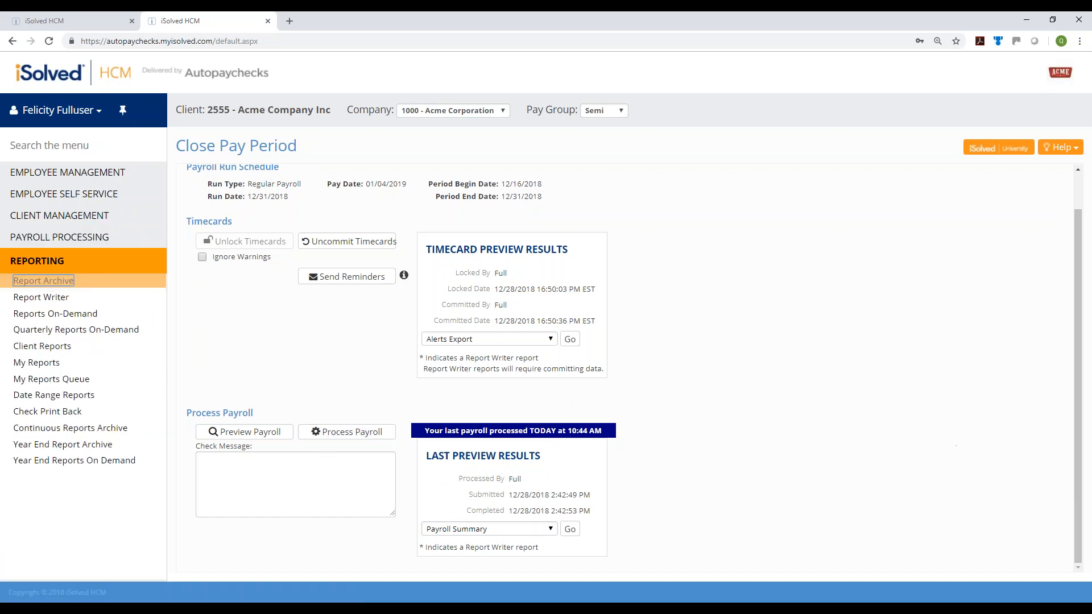